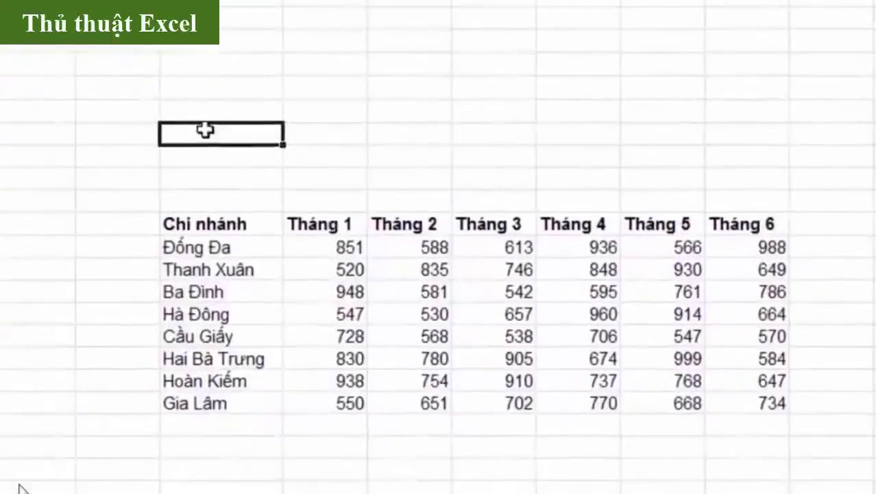
Enter the Chi nhánh label and link Tháng 1 to Tháng 6 headers to the table's month headers.
type("C")
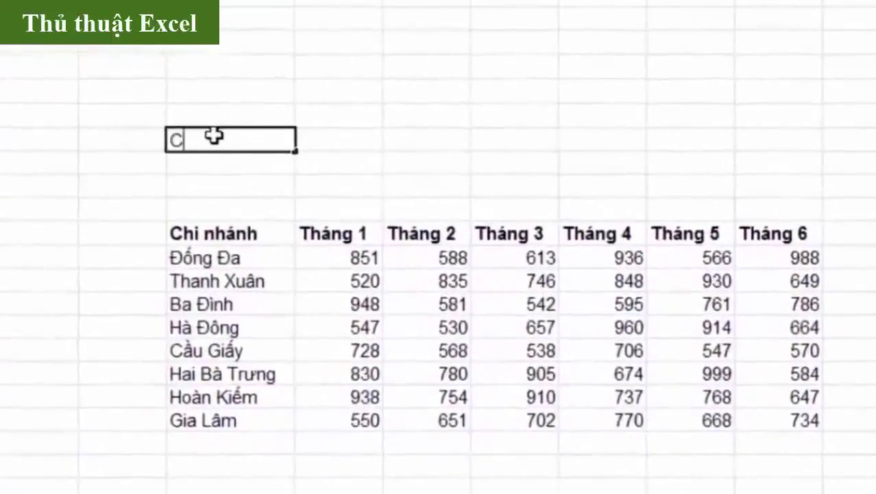
type("hi nhánh")
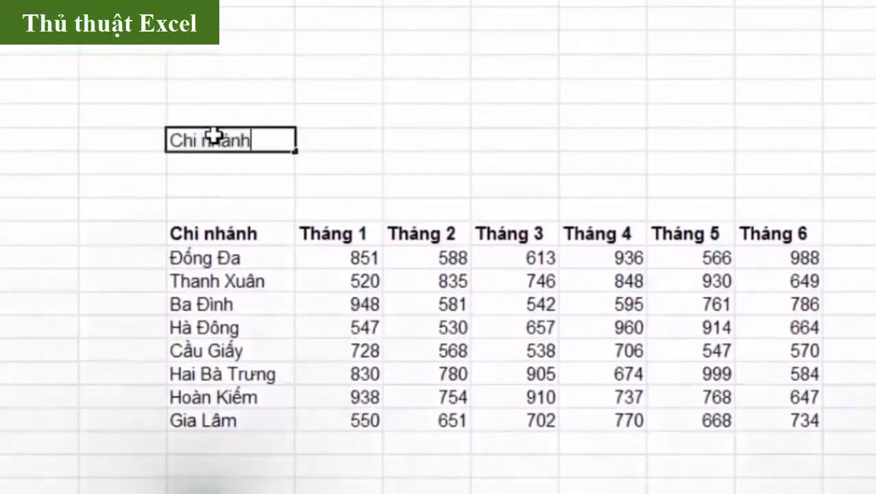
key("Tab")
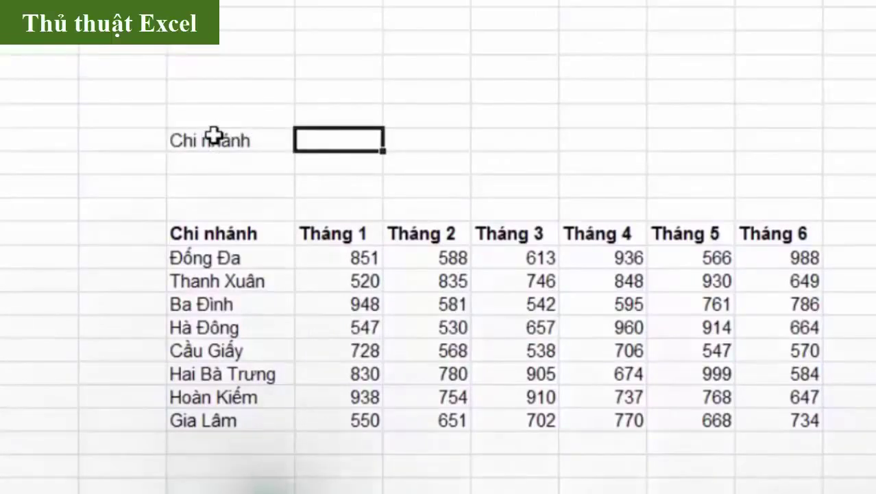
type("=")
key("Down")
key("Down")
key("Down")
key("Down")
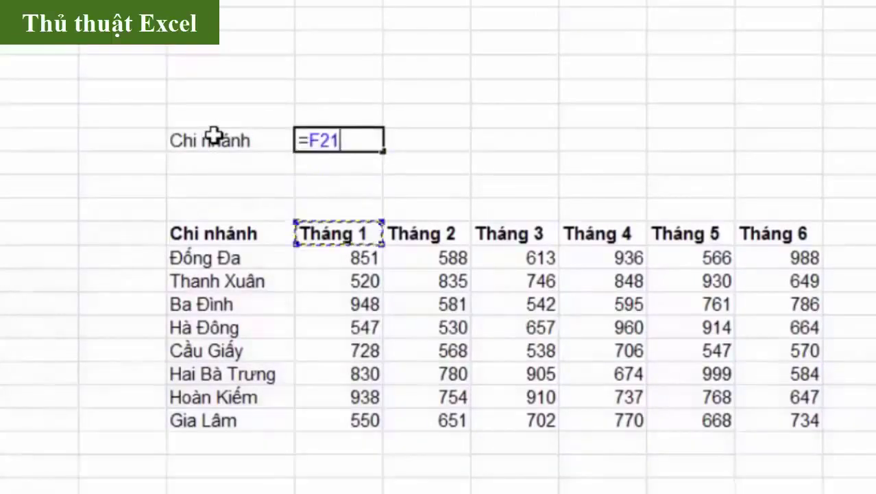
key("Return")
key("Up")
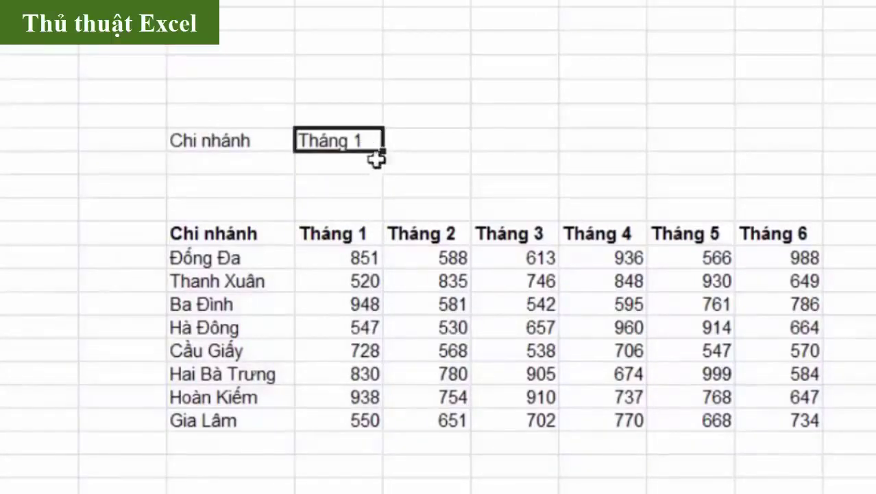
left_click_drag(384, 152, 796, 165)
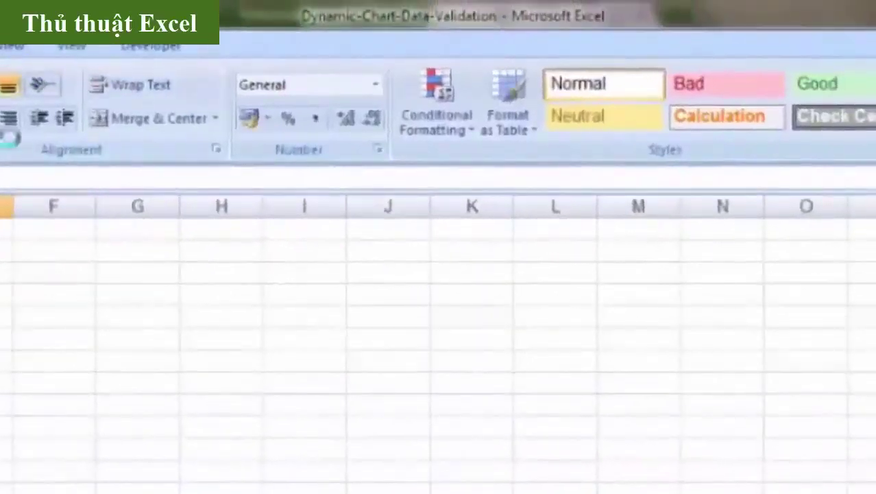
Add a List data validation under Chi nhánh sourced from the branch names Đống Đa to Gia Lâm.
scroll(316, 142, "down", 4)
left_click(446, 130)
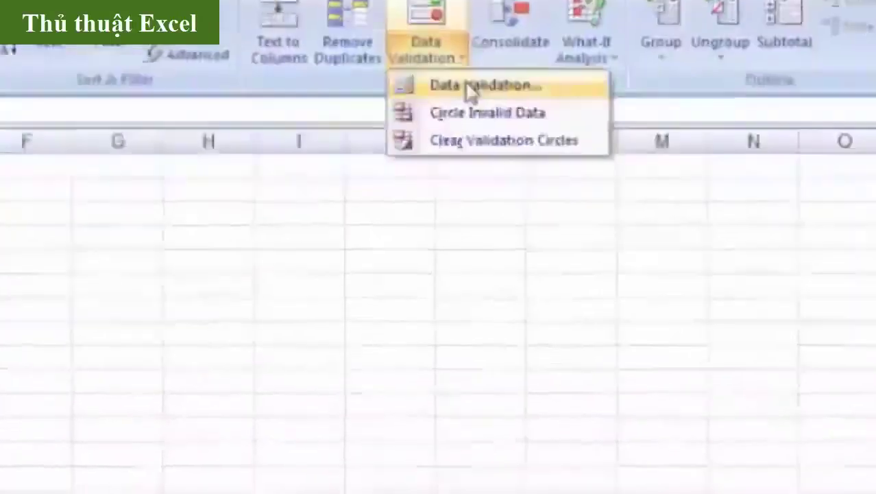
left_click(470, 88)
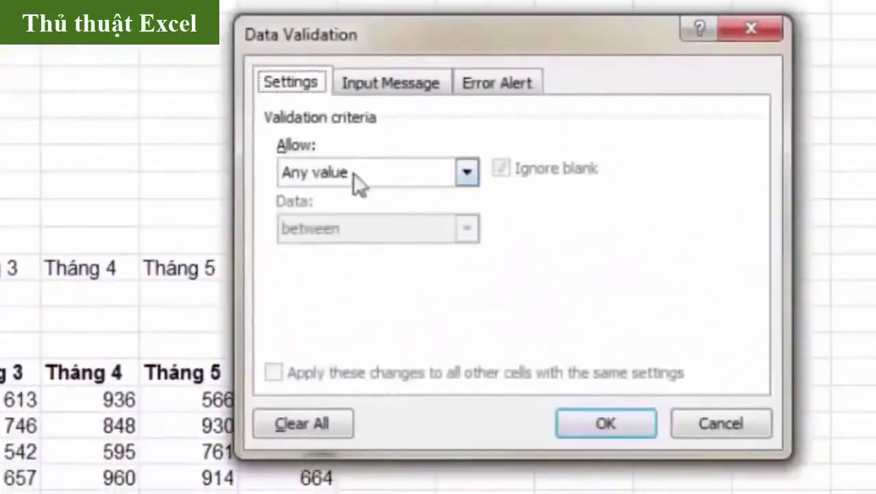
left_click(447, 176)
left_click(370, 250)
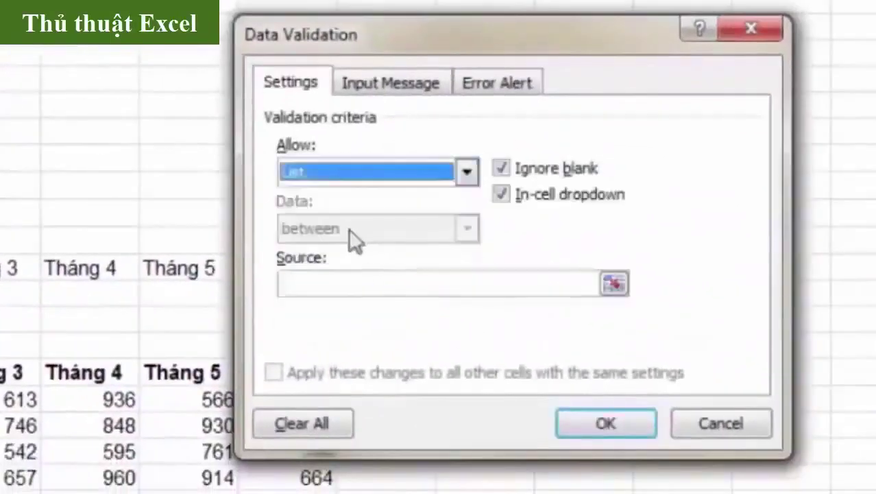
left_click(417, 233)
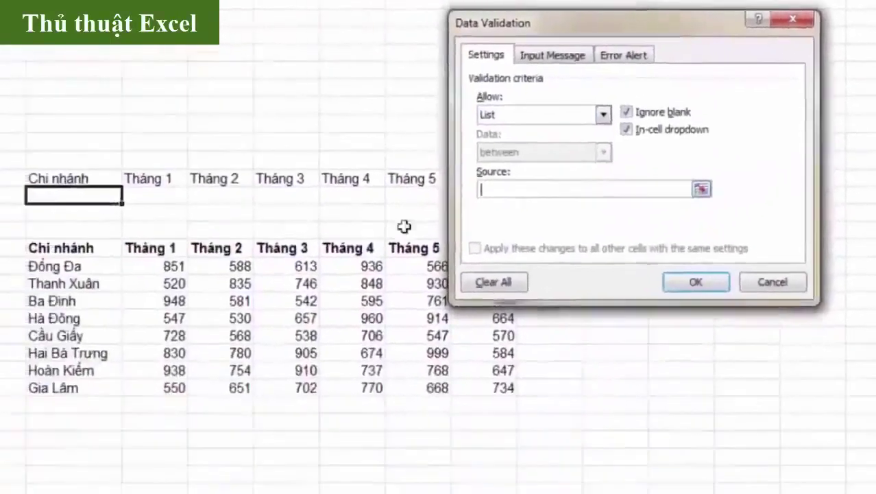
left_click_drag(74, 266, 69, 387)
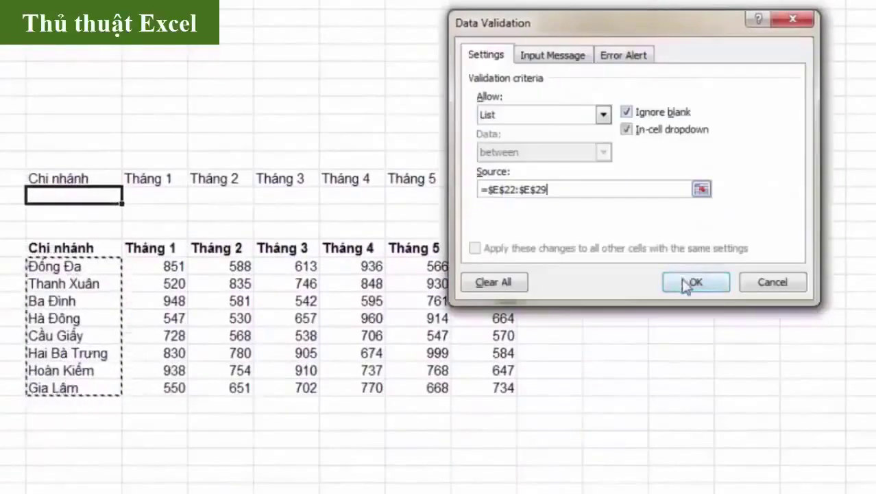
left_click(687, 285)
Choose Hai Bà Trưng from the new branch dropdown.
left_click(130, 198)
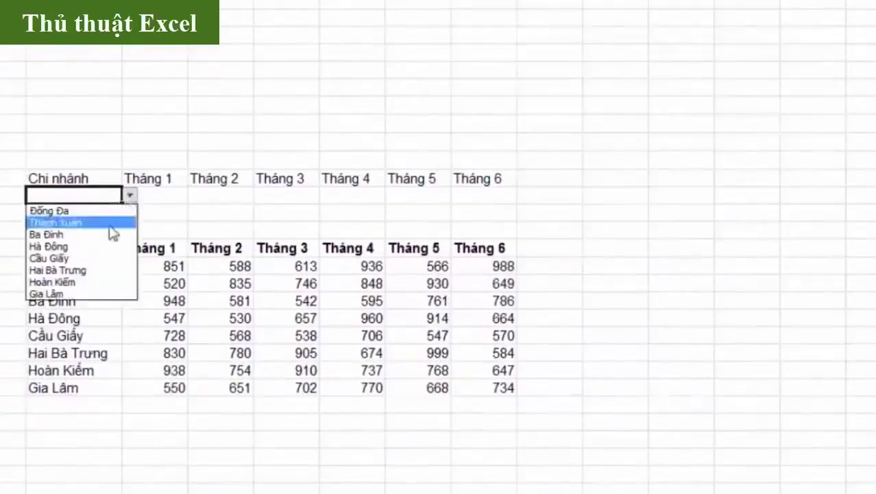
left_click(100, 233)
left_click(131, 196)
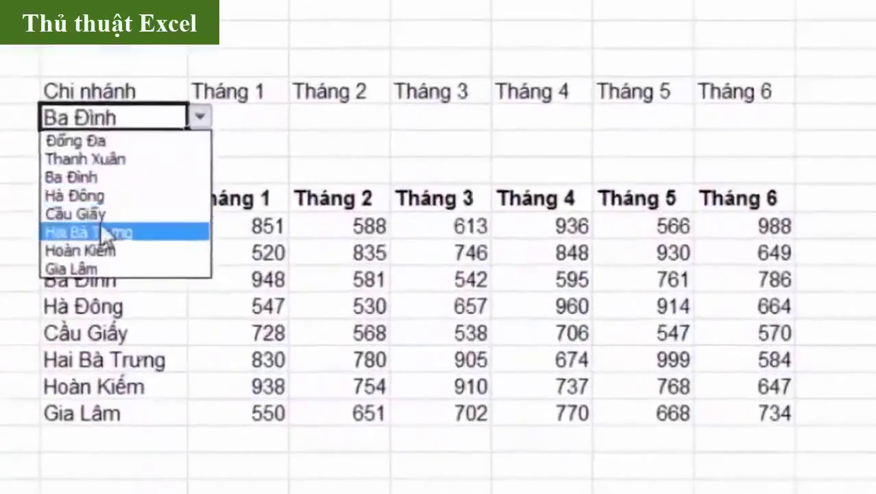
left_click(96, 245)
left_click(223, 58)
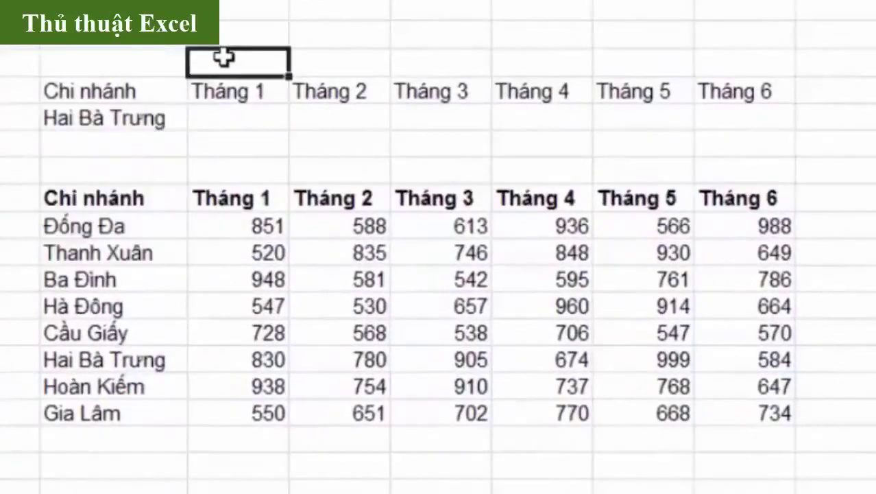
Number the cells above Tháng 1–6 as a series from 2 to 7.
type("2")
left_click(317, 59)
left_click(283, 60)
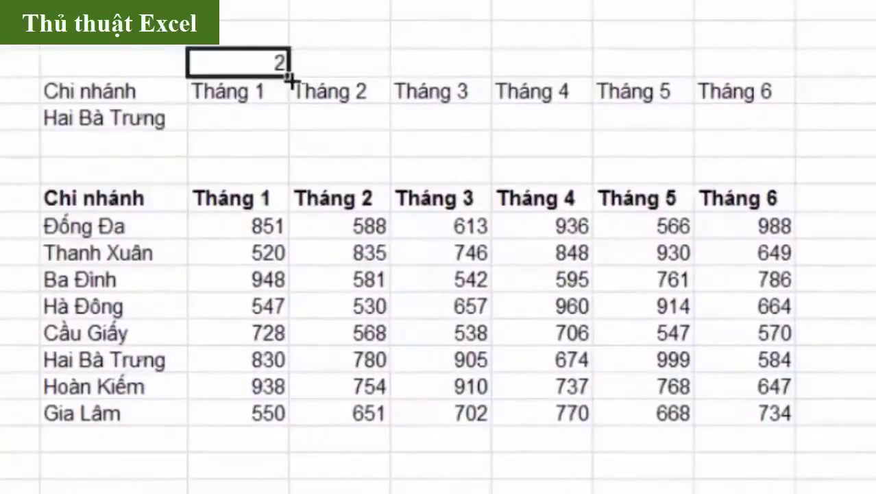
left_click_drag(290, 74, 794, 75)
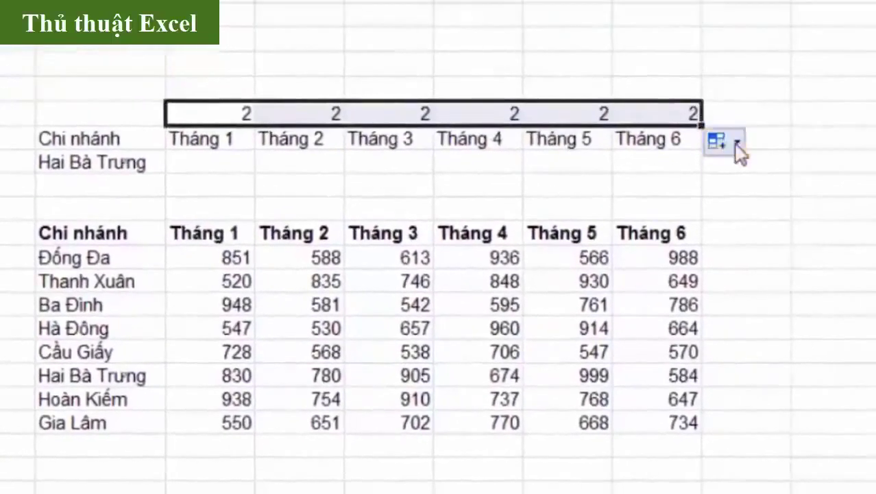
left_click(736, 143)
left_click(748, 200)
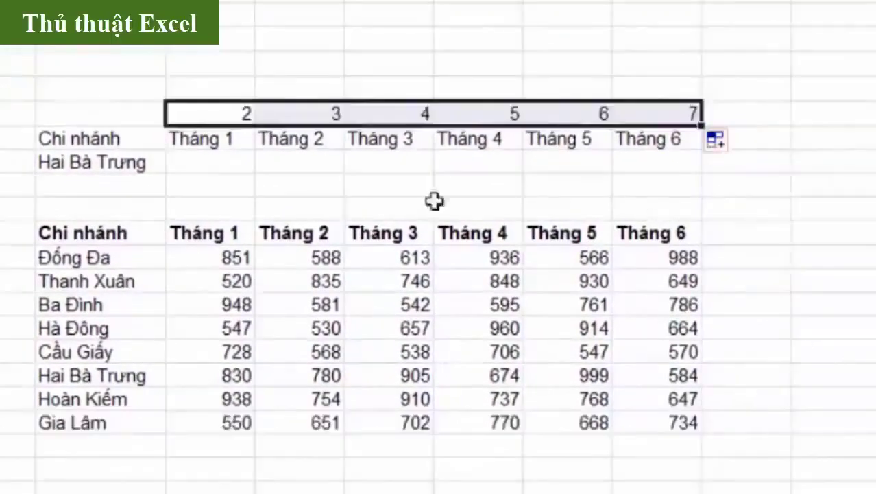
Write a VLOOKUP for the chosen branch's Tháng 1 figure, using the 2 above as column number.
left_click(225, 163)
type("=vlo")
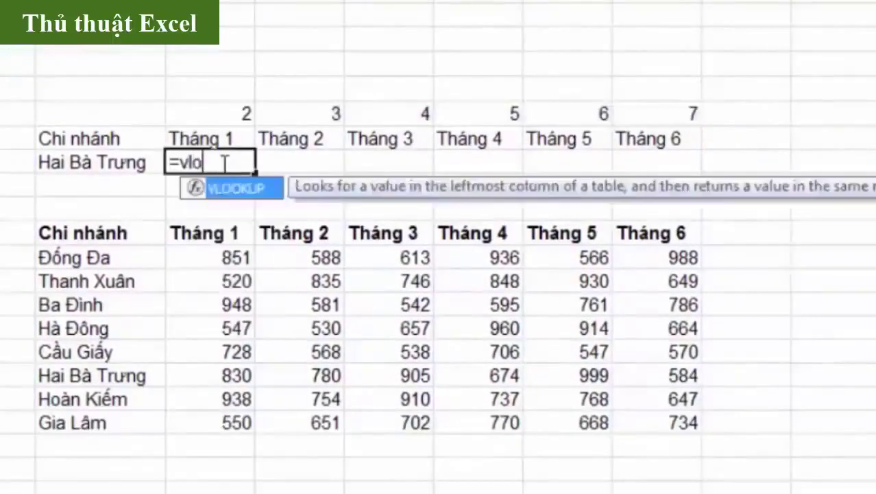
key("Tab")
key("Left")
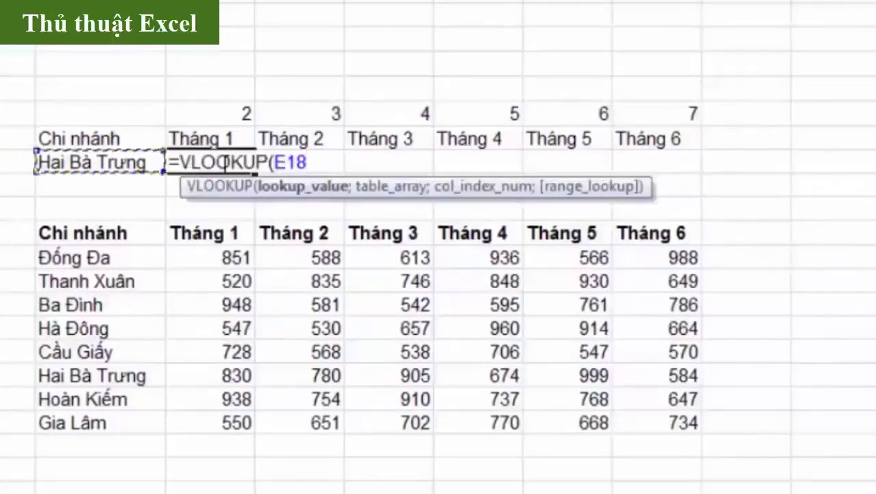
key("F4")
type("$E$18;")
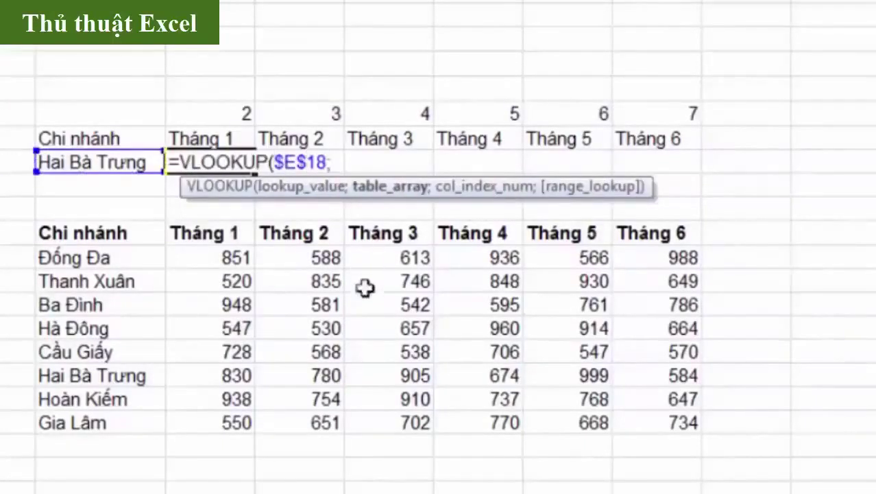
left_click_drag(220, 261, 654, 415)
key("F4")
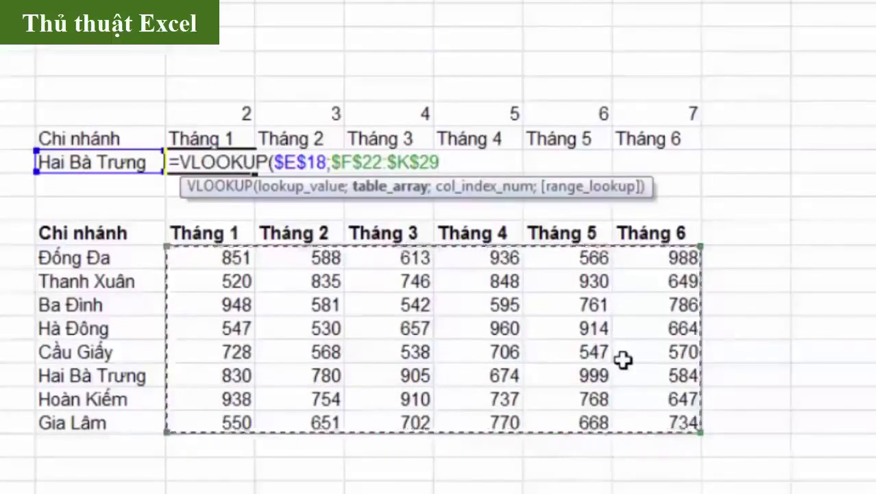
type(";")
left_click(241, 113)
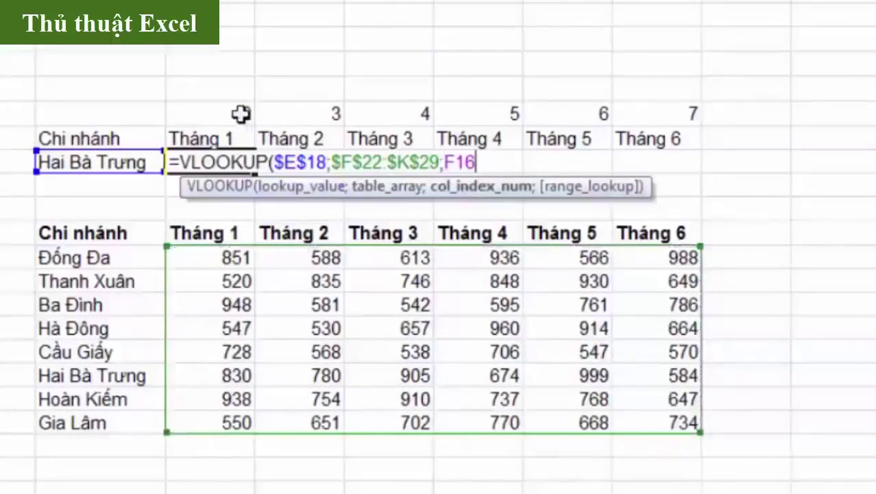
type(";0")
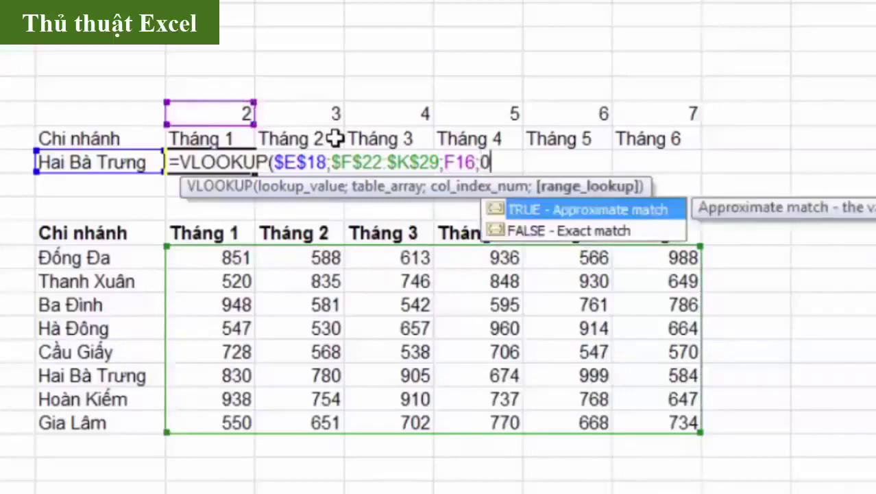
key("Return")
Correct the lookup range to start at column E, giving 830, and fill it to Tháng 6.
left_click(218, 161)
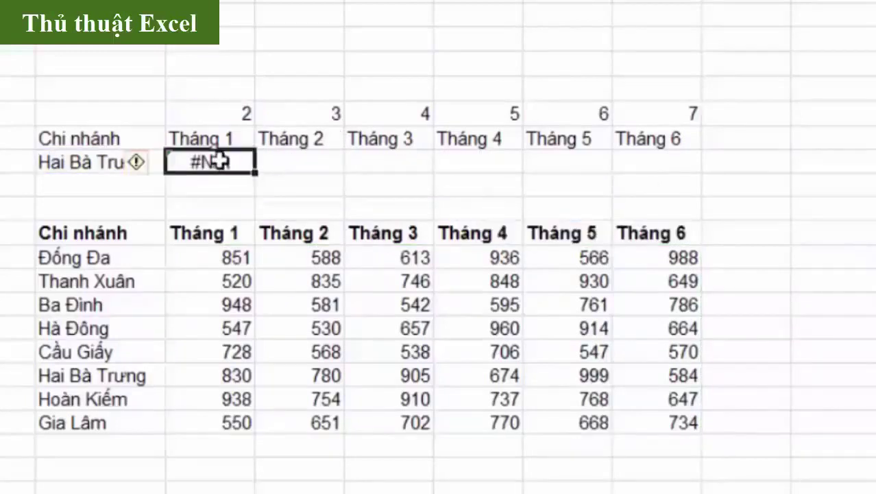
double_click(219, 162)
left_click(477, 164)
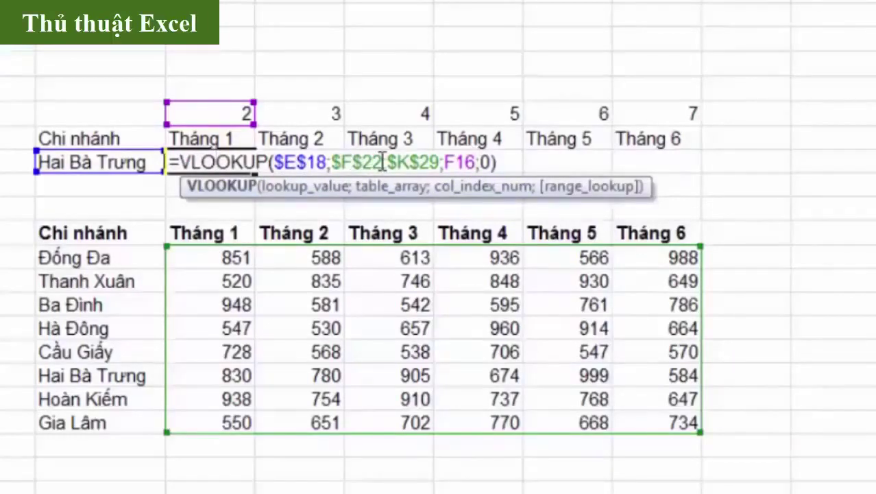
left_click(352, 157)
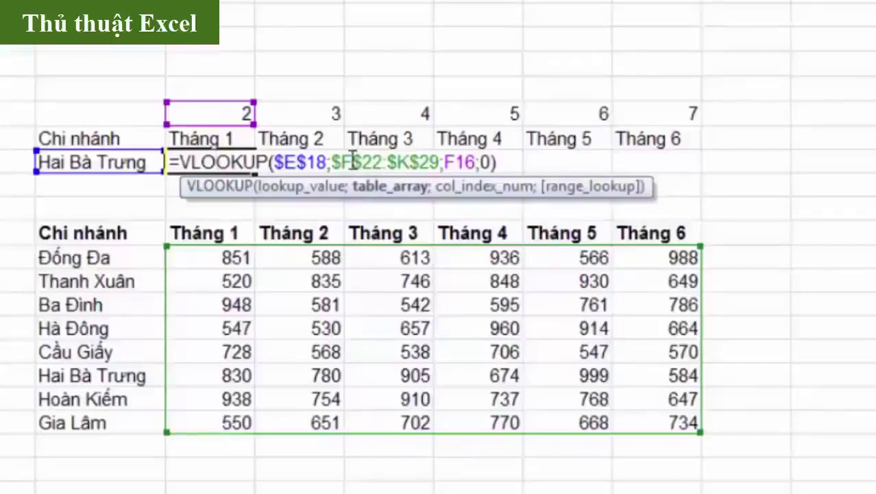
key("BackSpace")
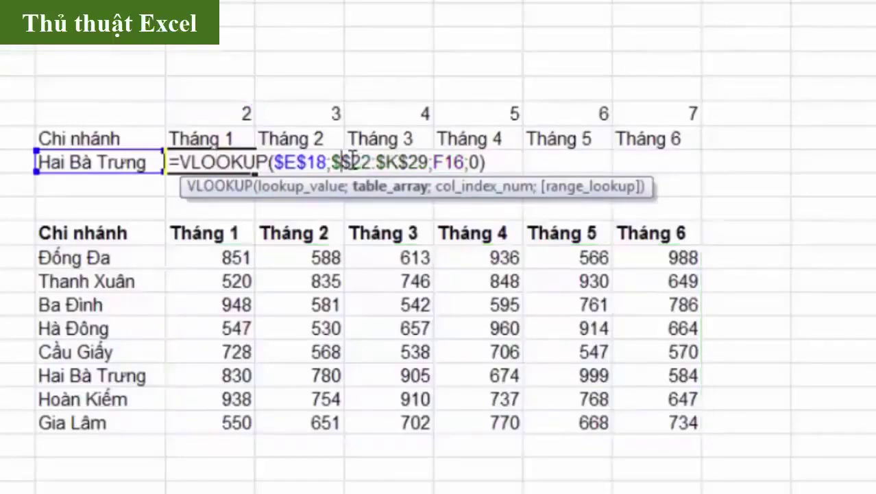
type("E")
key("Return")
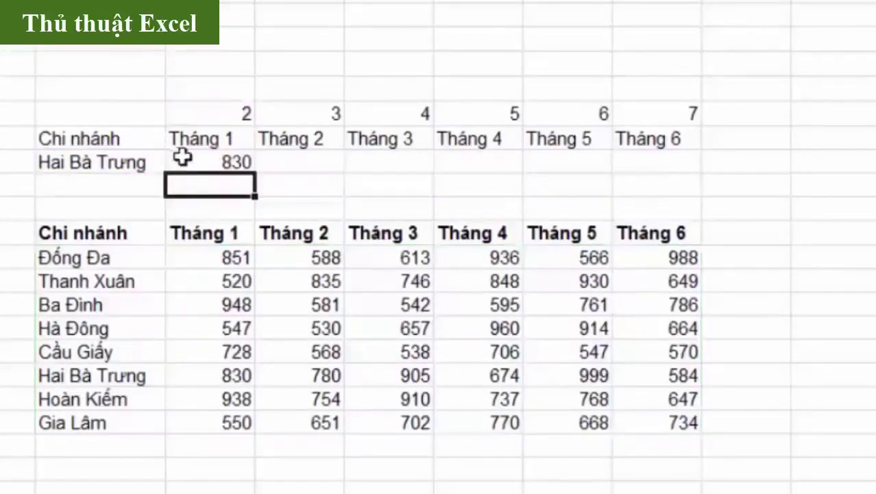
left_click(199, 162)
left_click_drag(255, 174, 697, 173)
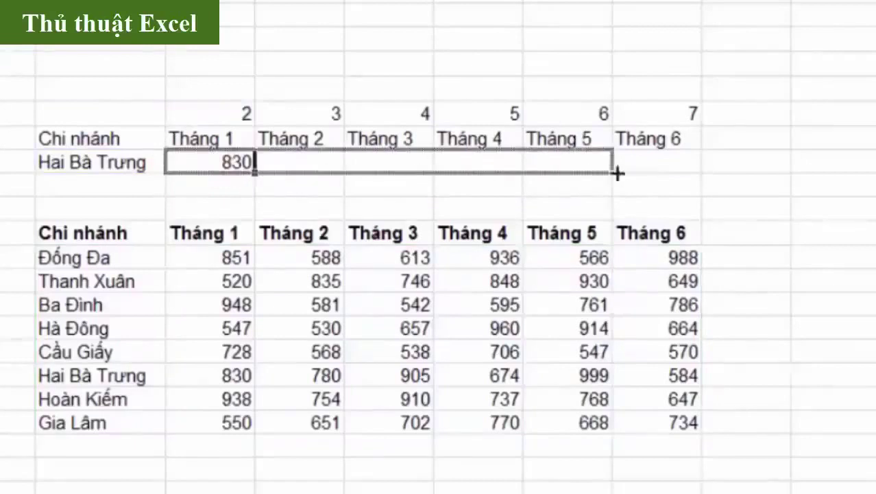
Switch the branch dropdown through Thanh Xuân to Đống Đa.
left_click(154, 163)
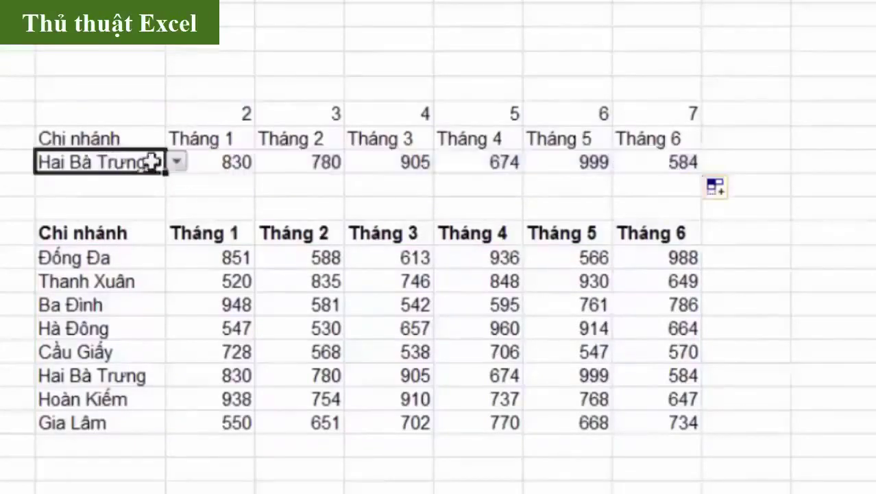
left_click(176, 162)
left_click(96, 279)
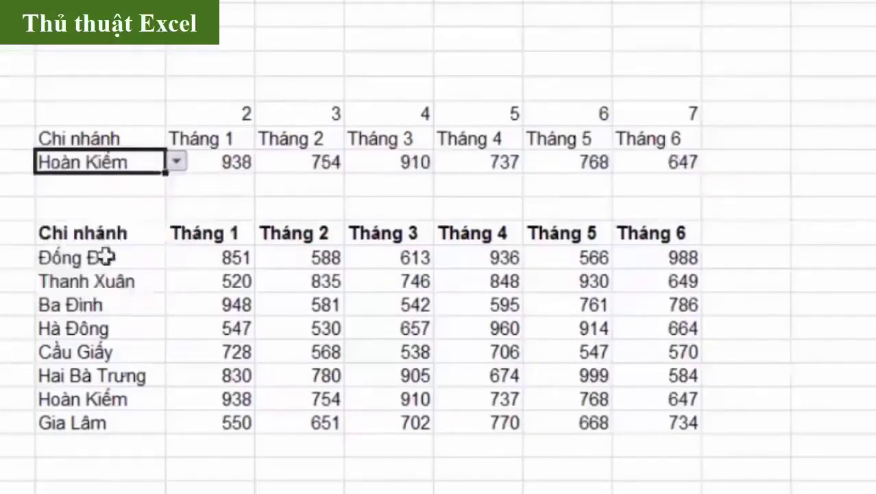
left_click(177, 162)
left_click(133, 198)
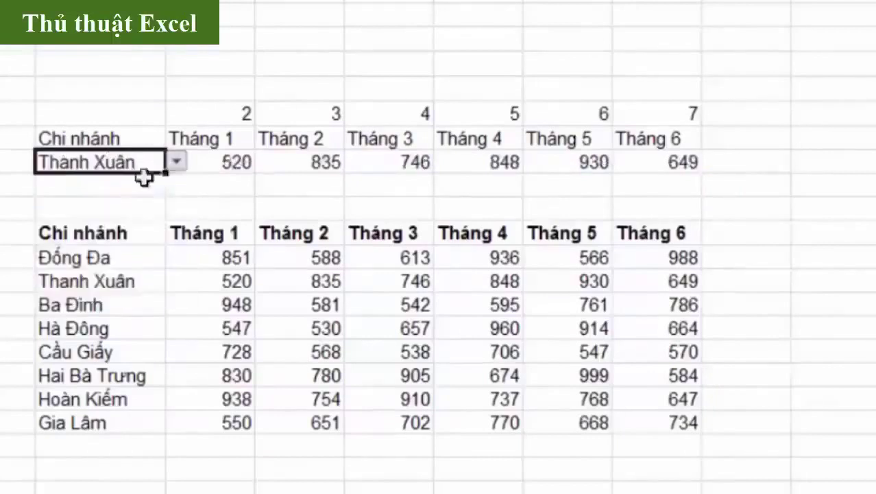
left_click(177, 162)
left_click(75, 181)
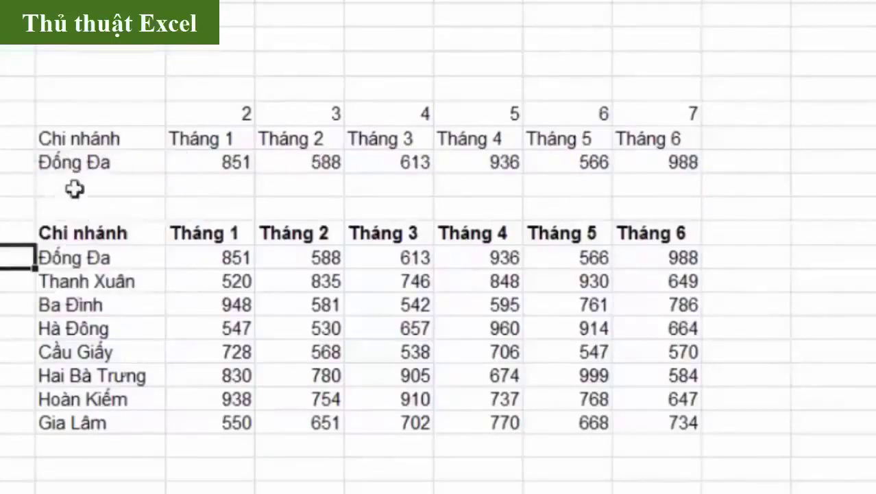
Add MAX and MIN labels in the two cells below the branch name.
left_click(244, 141)
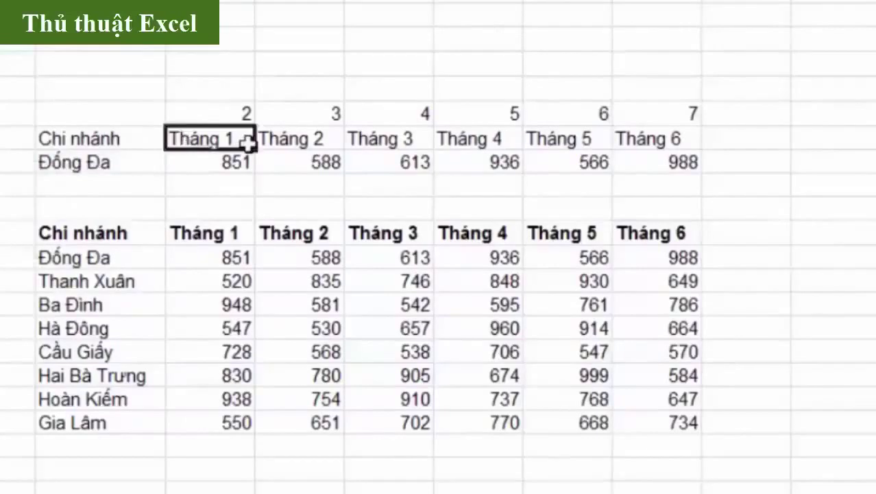
left_click(103, 194)
type("MAX")
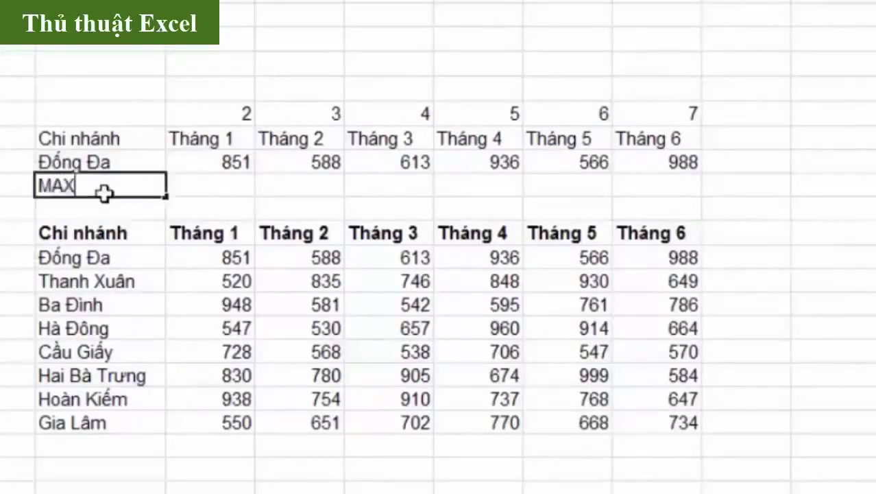
key("Return")
type("MIN")
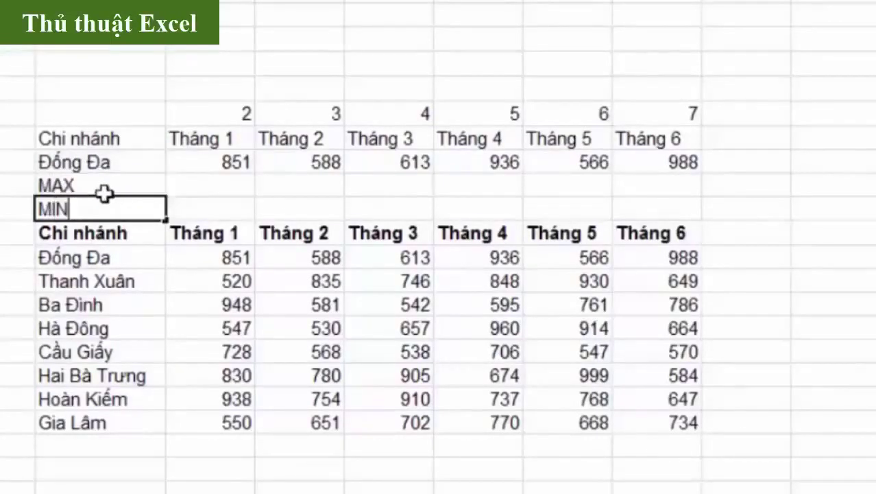
key("Return")
Start an IF formula in the MAX cell under Tháng 1 that tests F18.
key("Up")
key("Right")
key("Up")
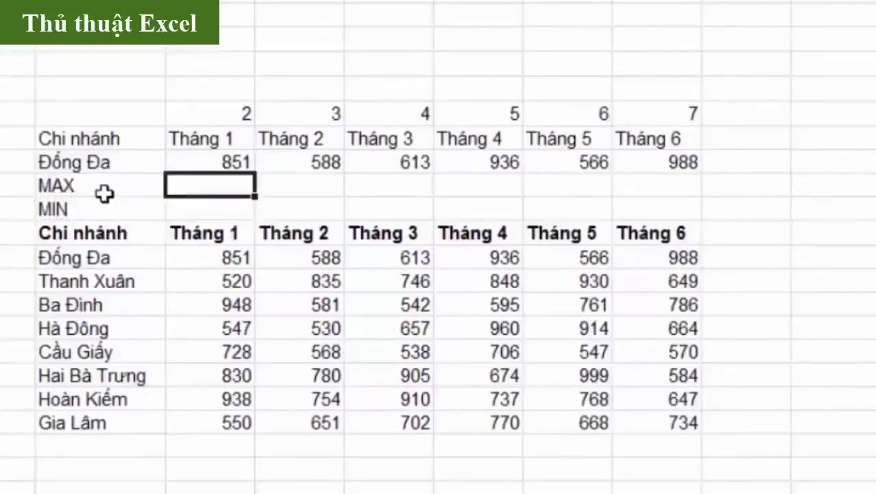
type("=if")
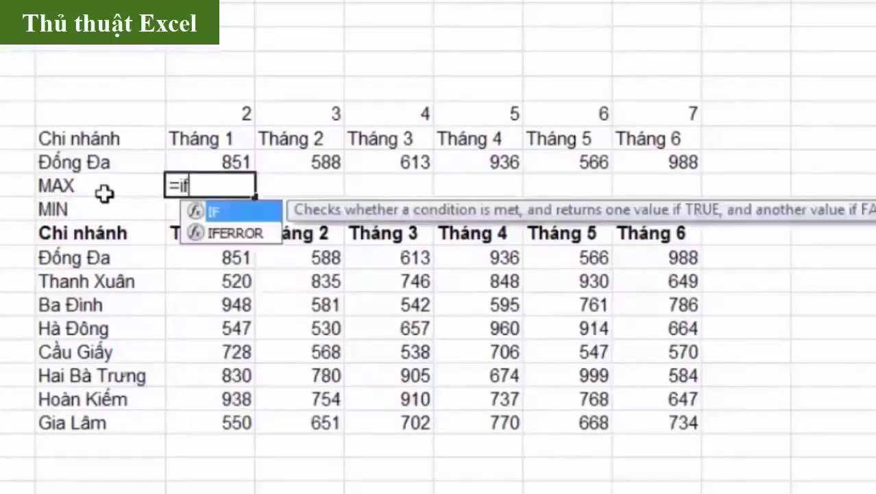
key("Tab")
key("Up")
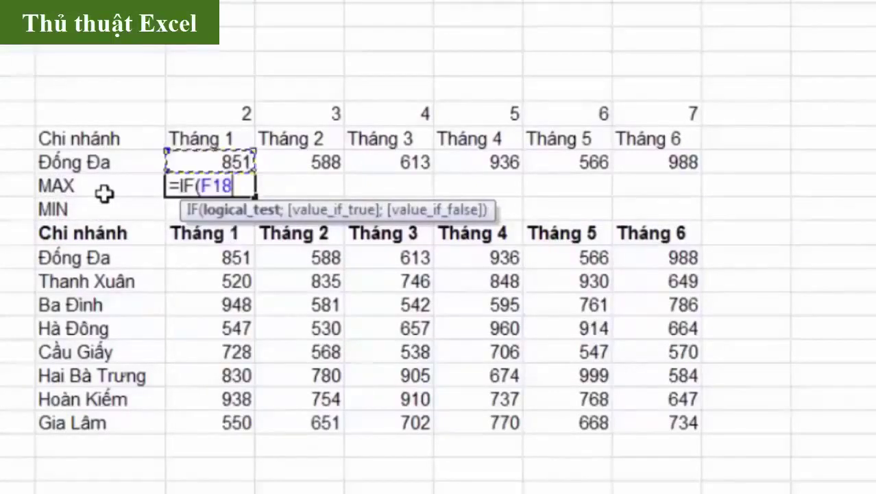
Complete =IF(F18=MAX(F18:K18);F18;NA()) and fill it across to Tháng 6.
type("=")
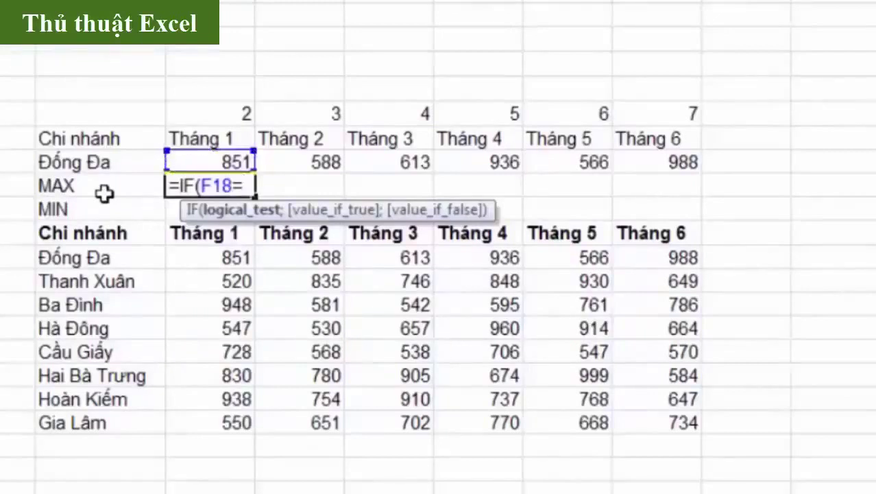
type("m")
key("Down")
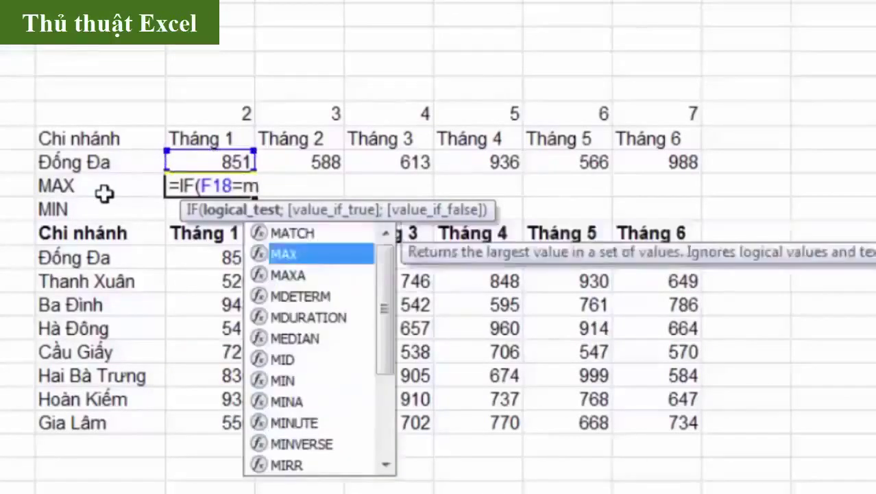
key("Tab")
left_click(216, 161)
left_click_drag(281, 155, 650, 165)
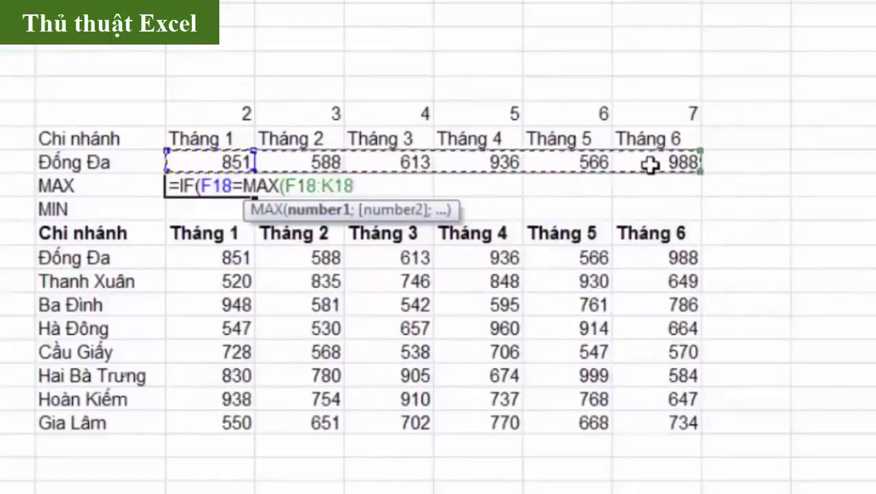
type(")")
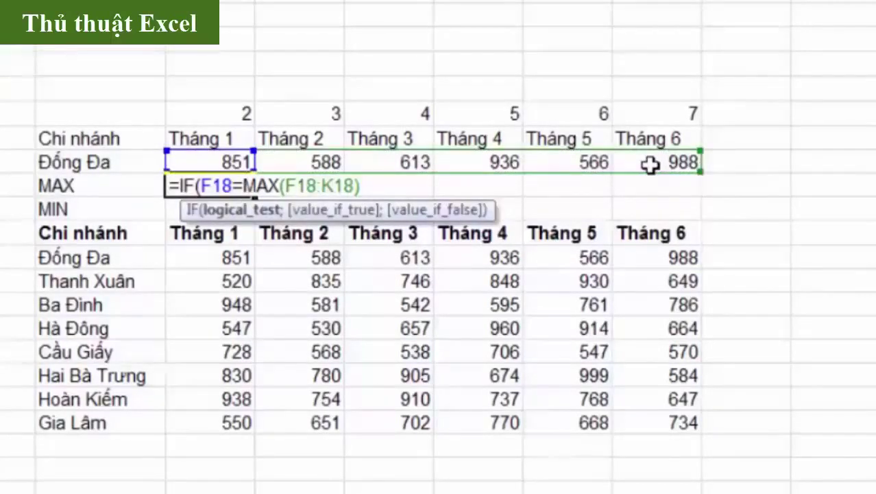
type(";")
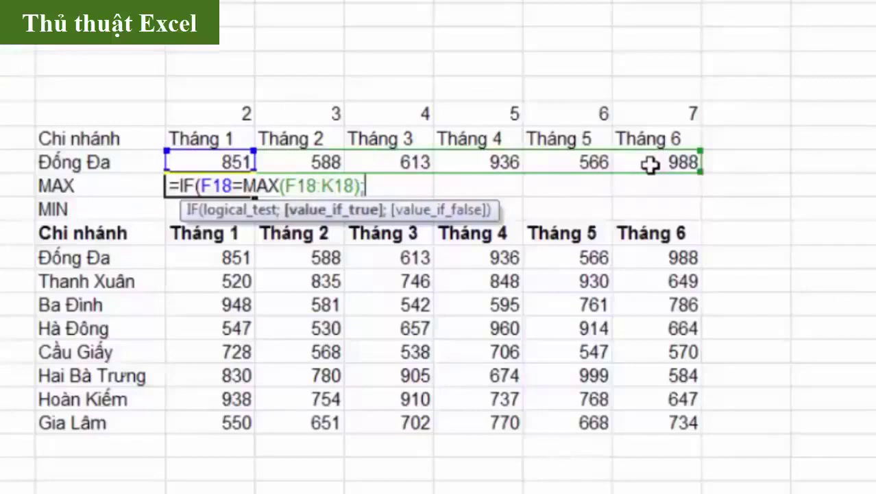
type("F")
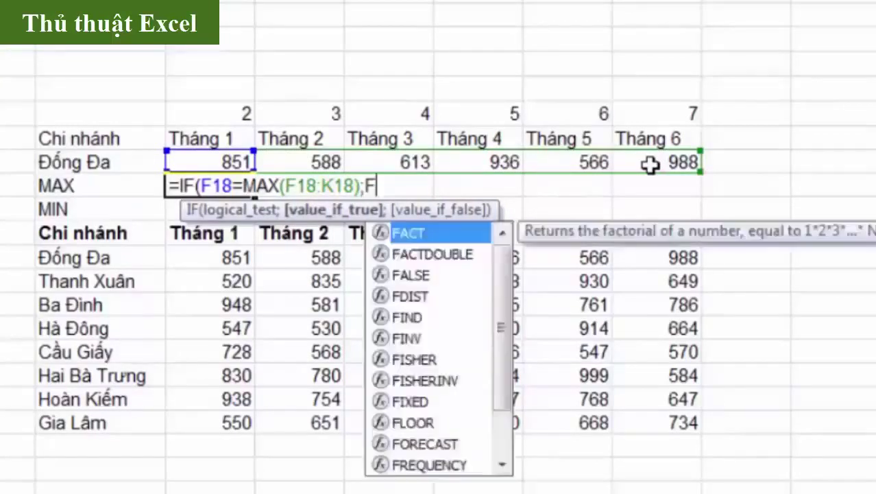
type("18;")
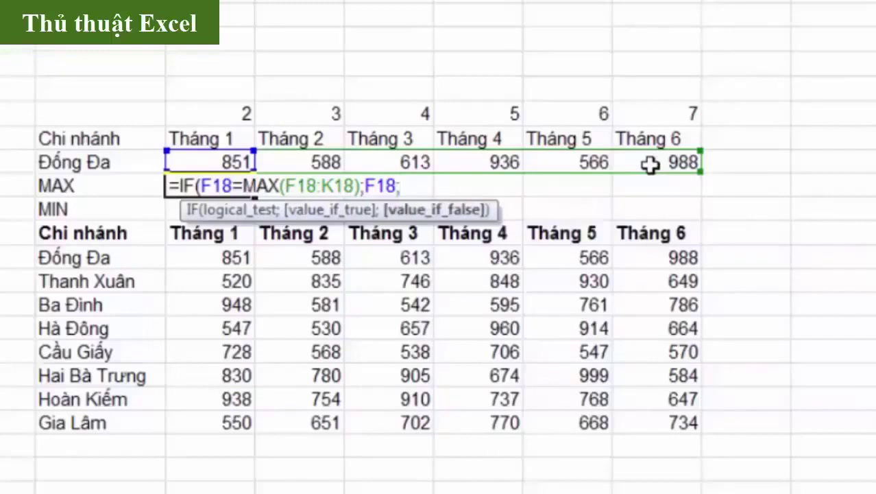
type("na")
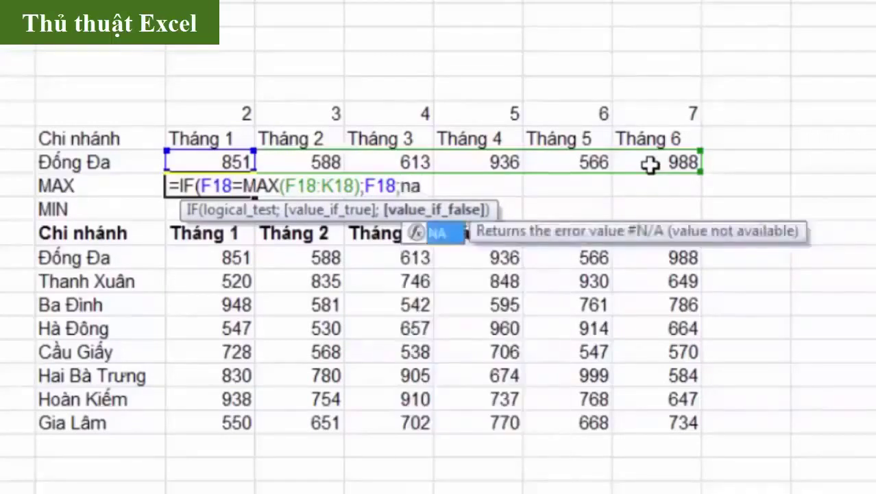
key("Tab")
type("))")
key("Return")
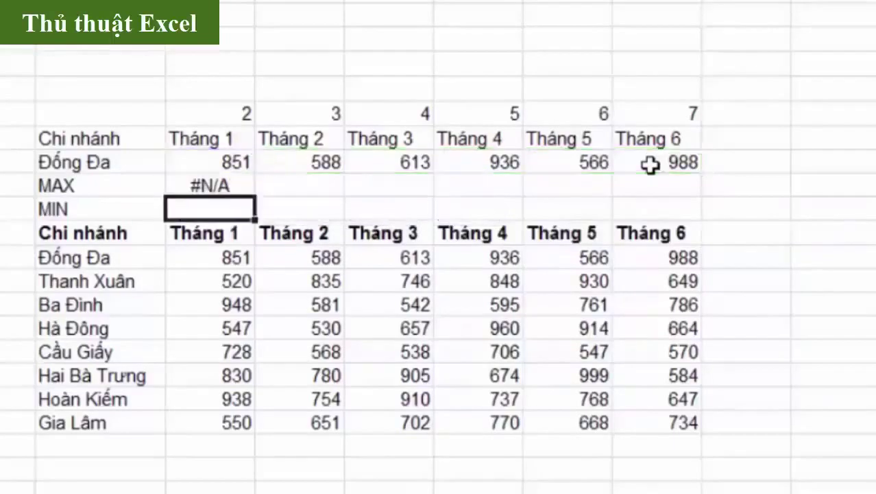
left_click(220, 184)
left_click_drag(253, 196, 677, 201)
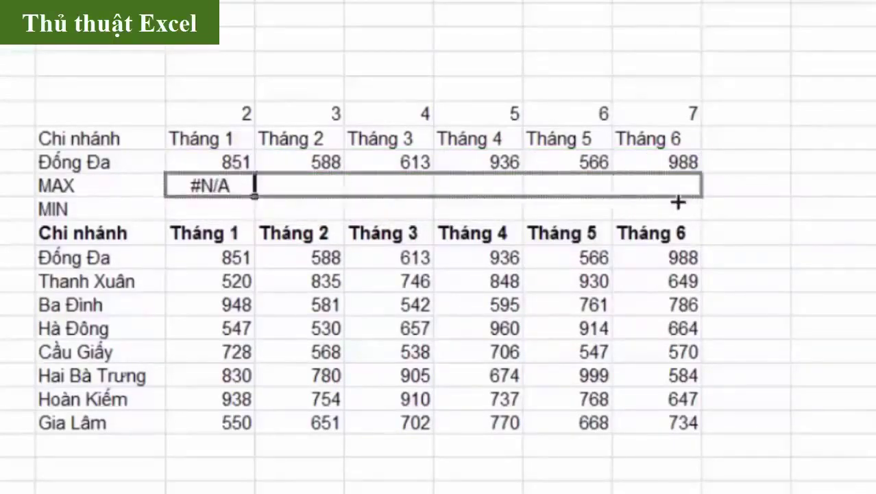
Enter =IF(F18=MIN(F18:K18);F18;NA()) in the MIN cell under Tháng 1.
left_click(233, 207)
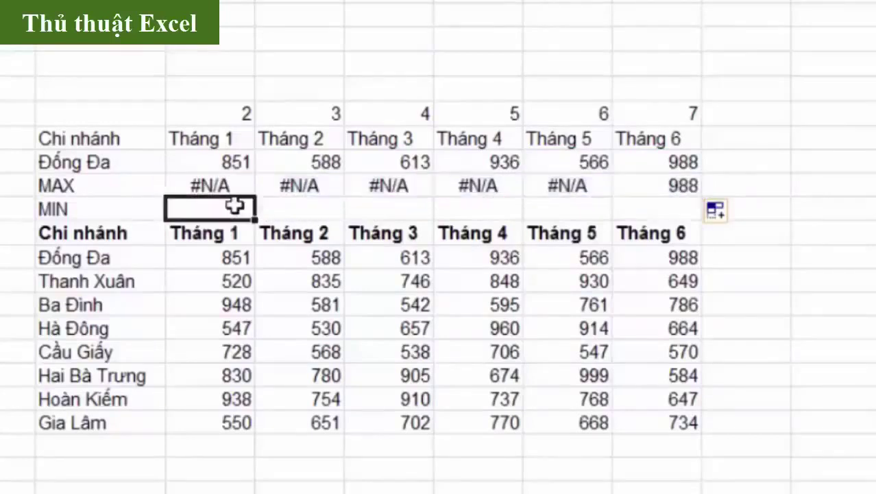
type("=i")
key("Tab")
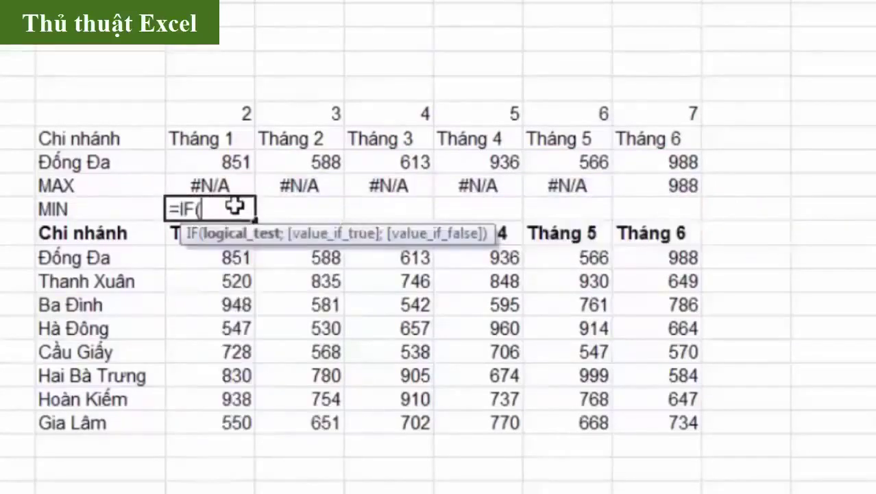
key("Up")
key("Up")
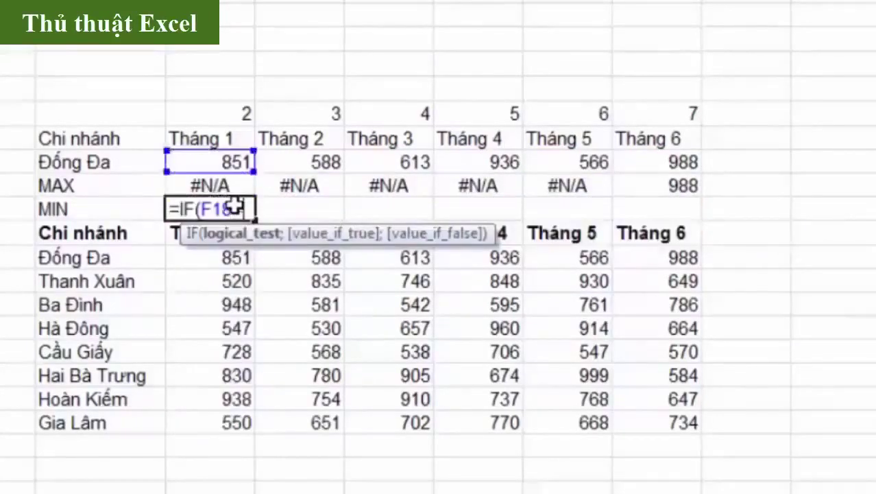
type("=min")
key("Tab")
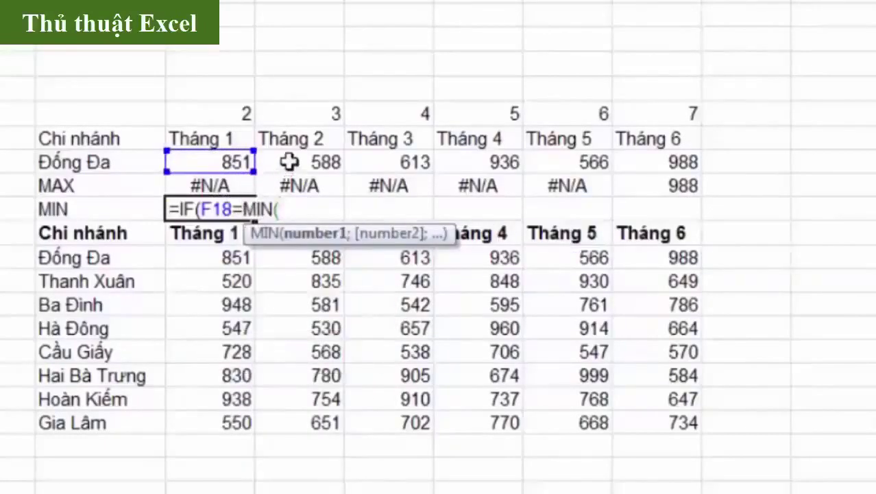
left_click_drag(231, 162, 628, 162)
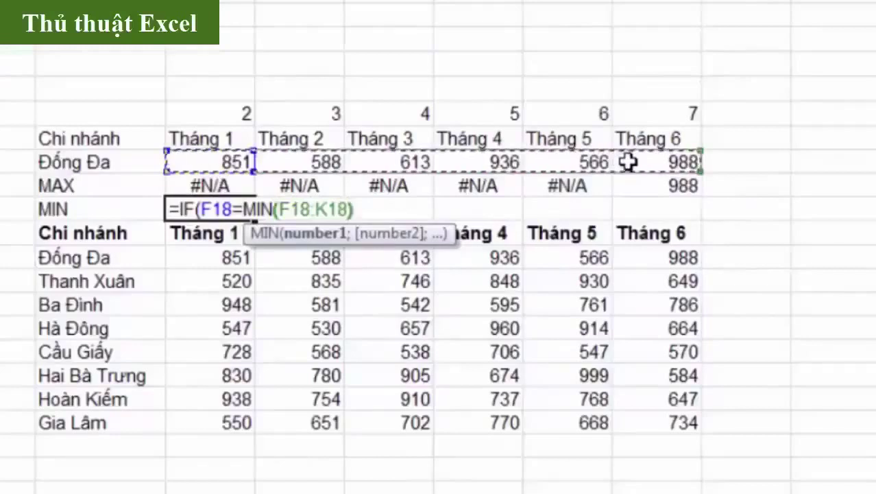
type(")")
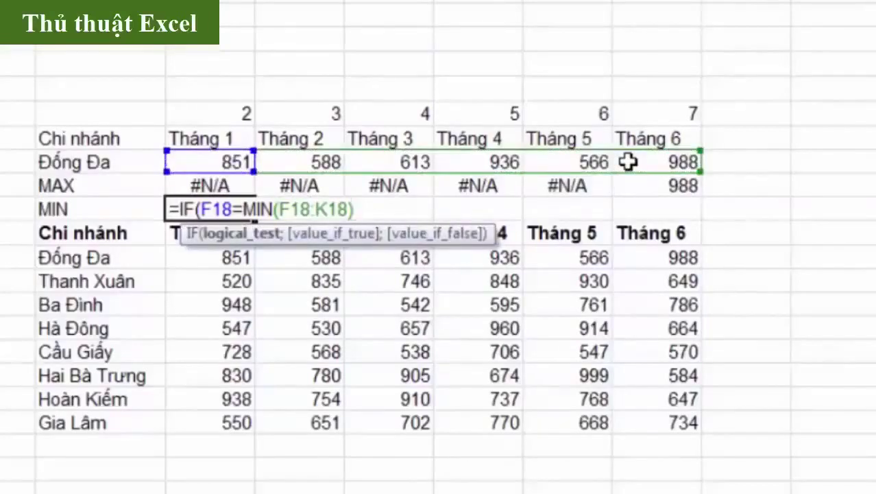
type(";F18")
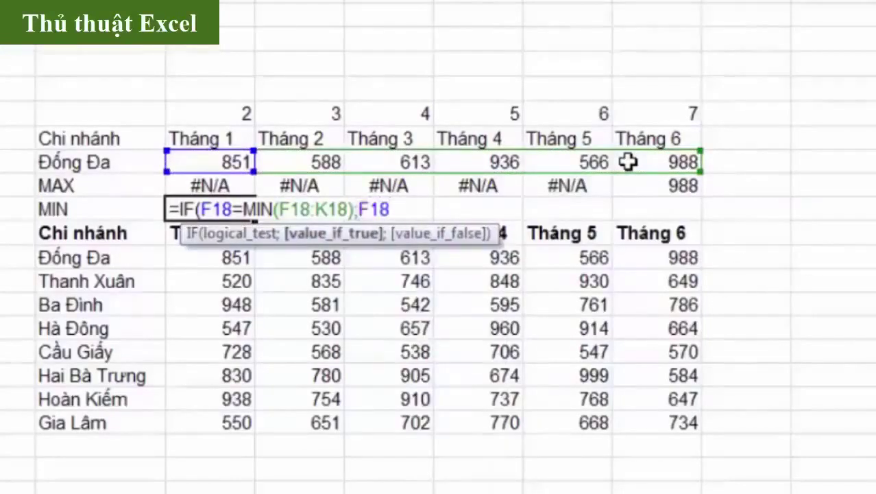
type(";")
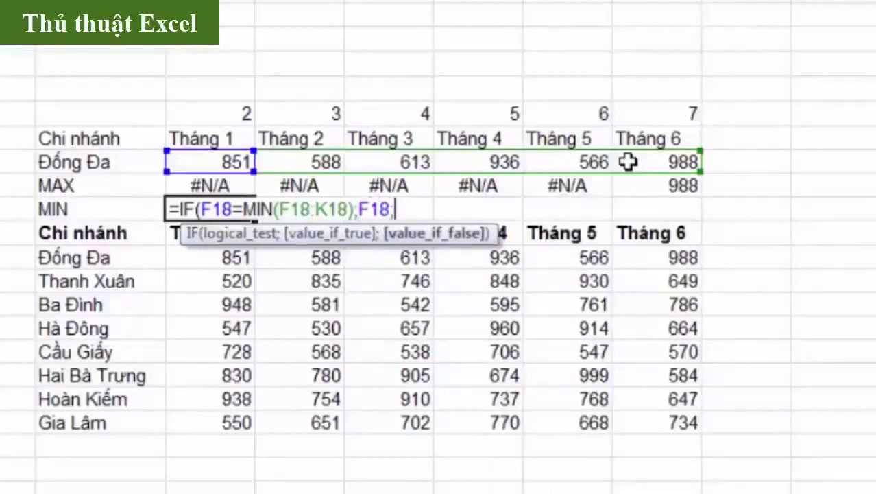
type("na")
key("Tab")
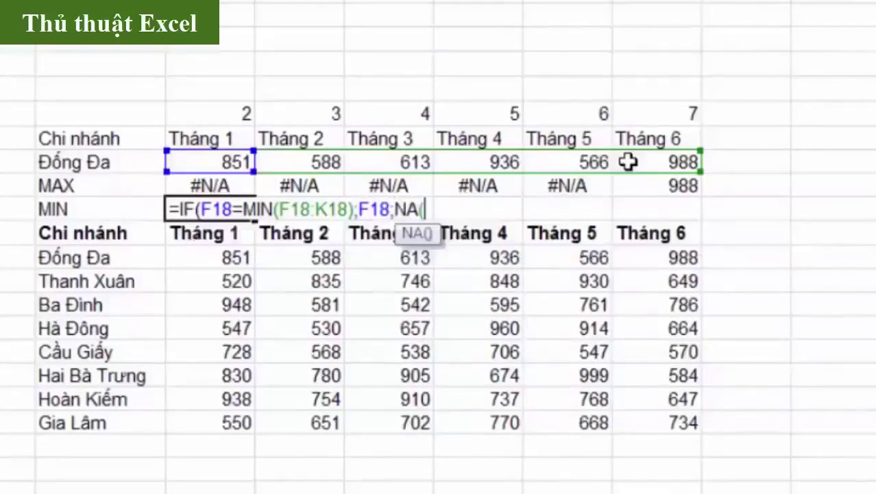
type("))")
key("Return")
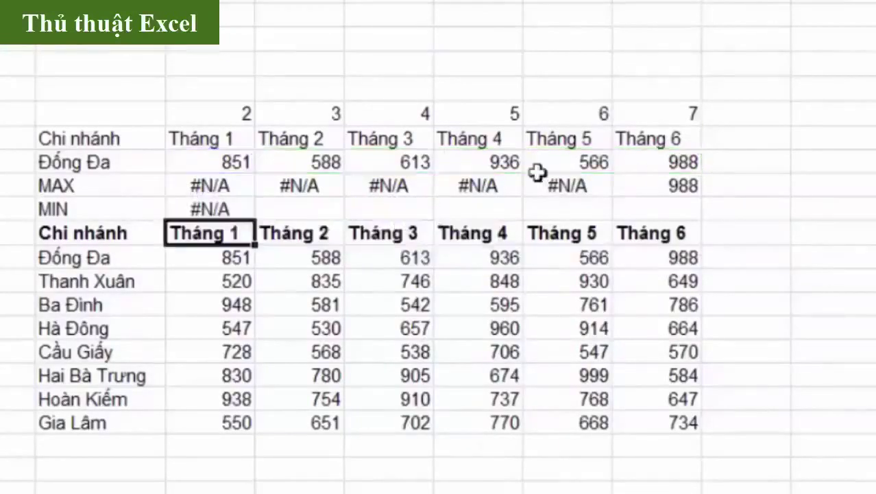
Fill the MIN formula to Tháng 6 and check the results under Tháng 5, 1 and 6.
left_click(221, 207)
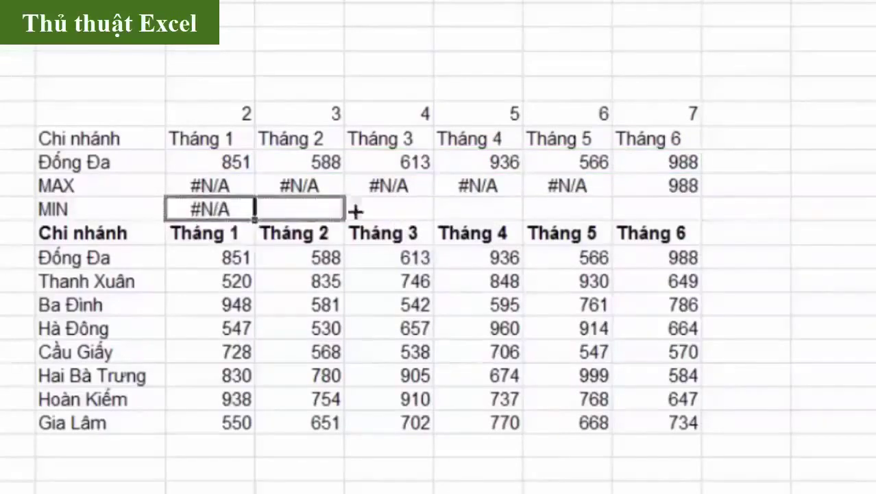
left_click_drag(253, 218, 675, 210)
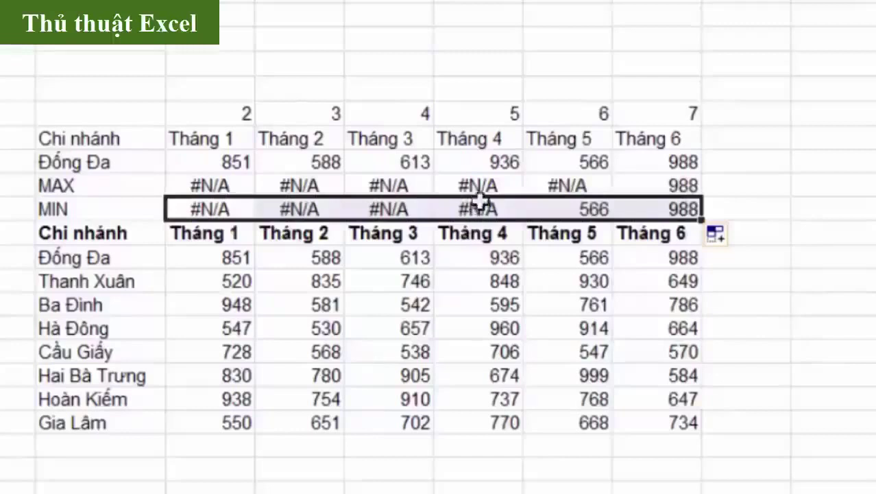
left_click(573, 207)
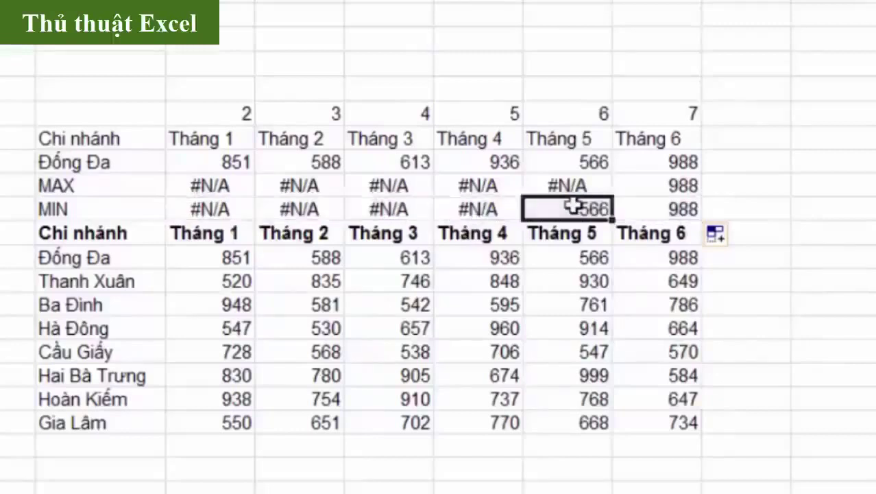
left_click(233, 209)
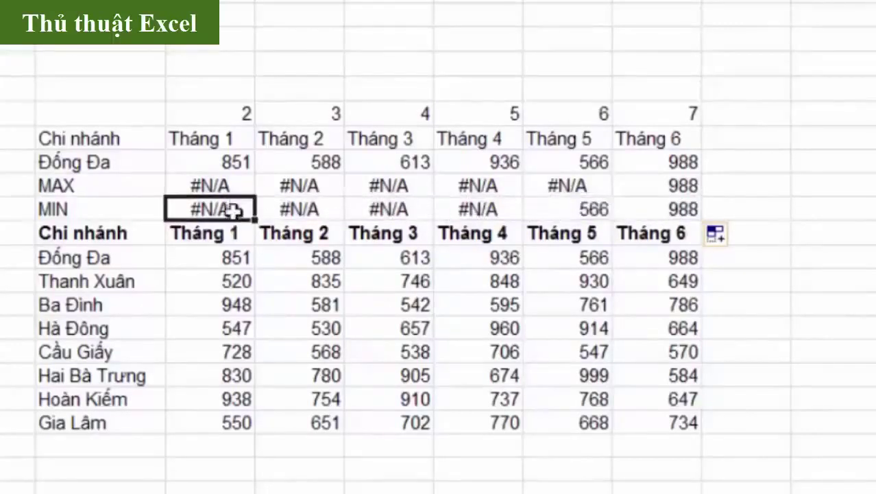
left_click(676, 210)
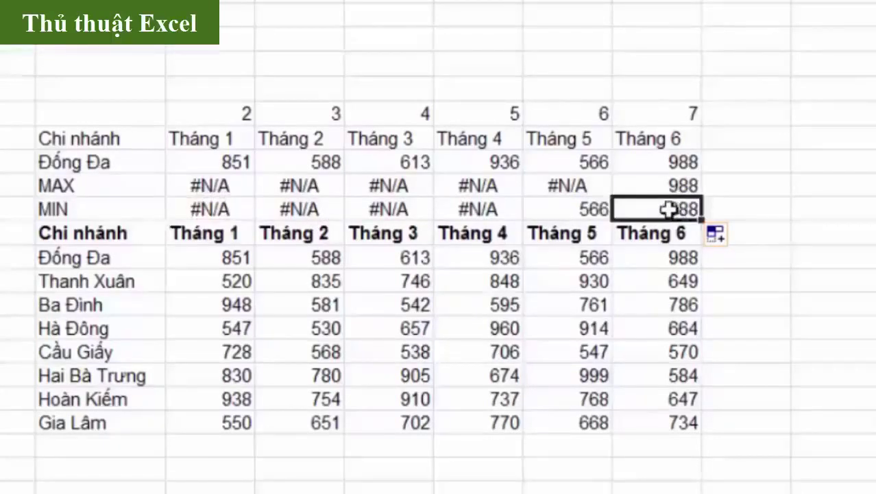
left_click(230, 209)
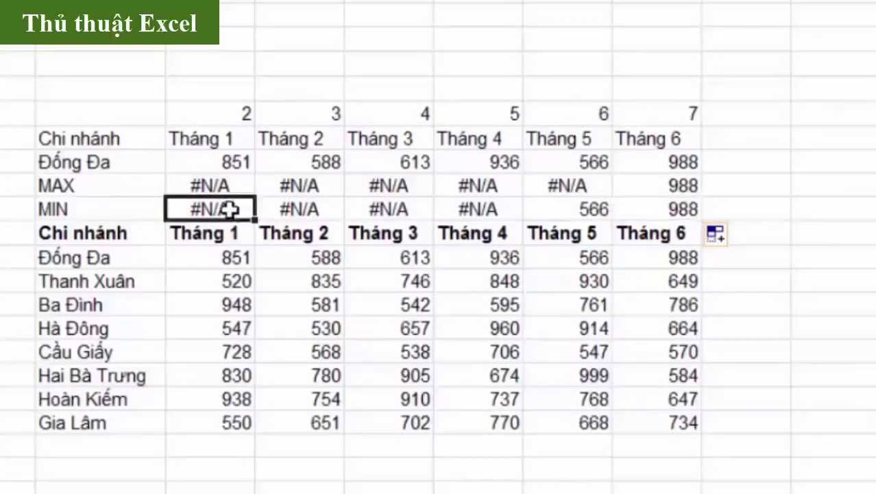
Lock the MAX formula's range to $F$18:$K$18 and refill it across to Tháng 6.
left_click(230, 186)
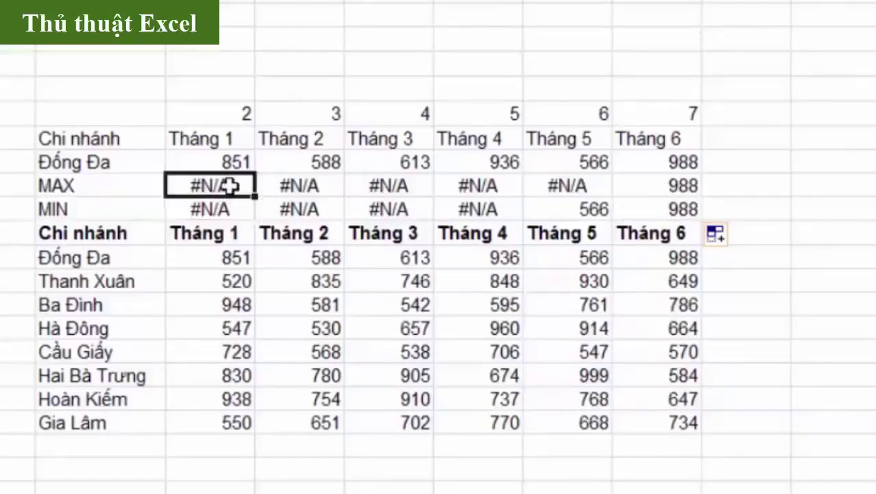
double_click(230, 185)
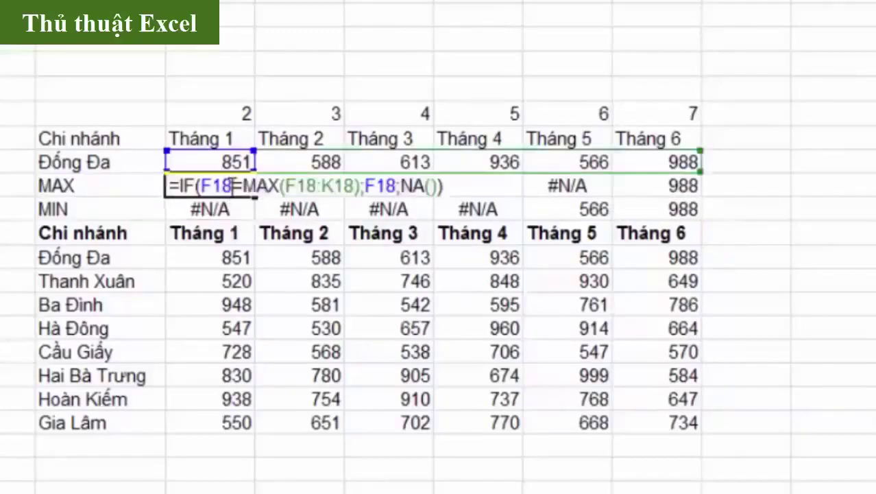
left_click(299, 184)
key("F4")
left_click(363, 186)
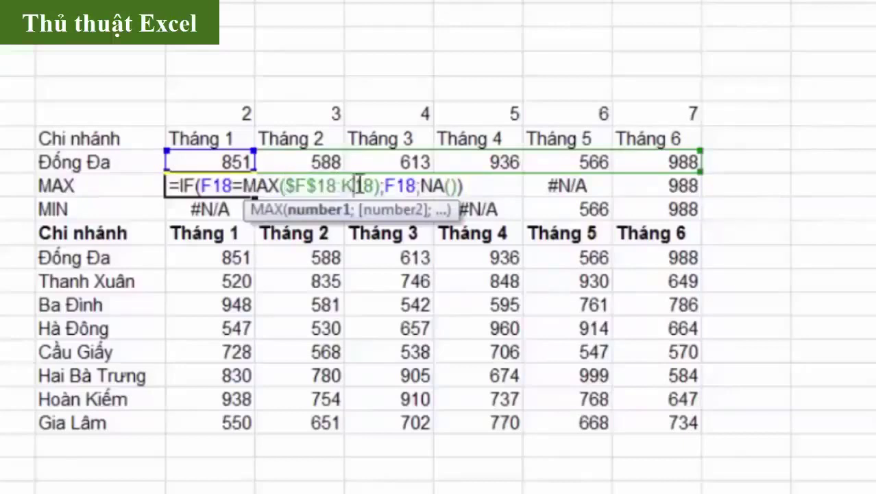
key("F4")
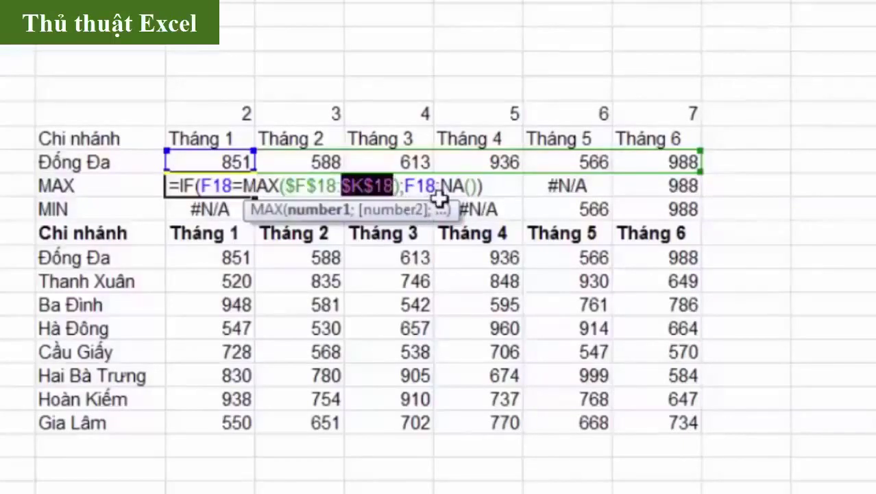
key("Return")
left_click(220, 183)
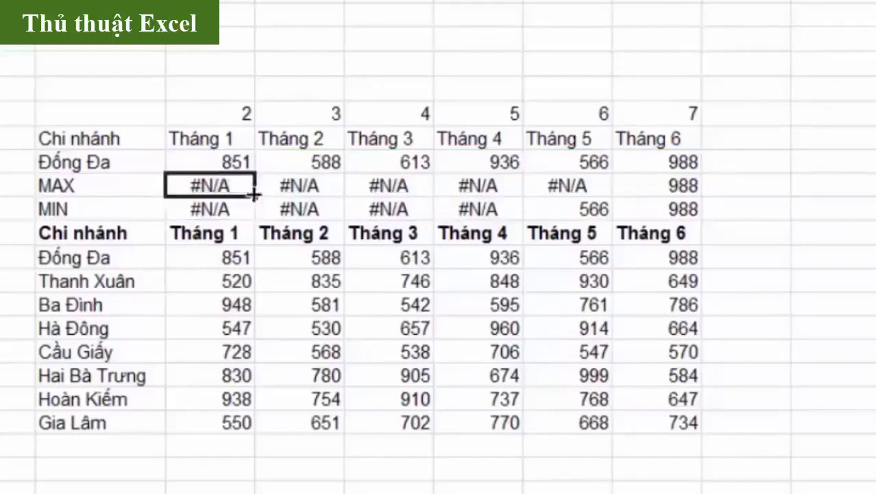
left_click_drag(302, 194, 675, 189)
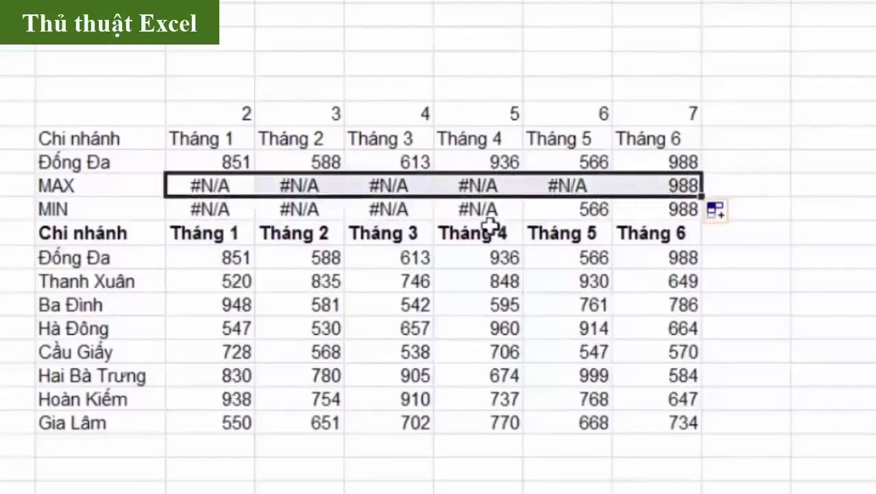
Lock the MIN range to $F$18:$K$18, refill to Tháng 6, and select the month-to-MIN rows.
double_click(240, 210)
double_click(295, 210)
key("F4")
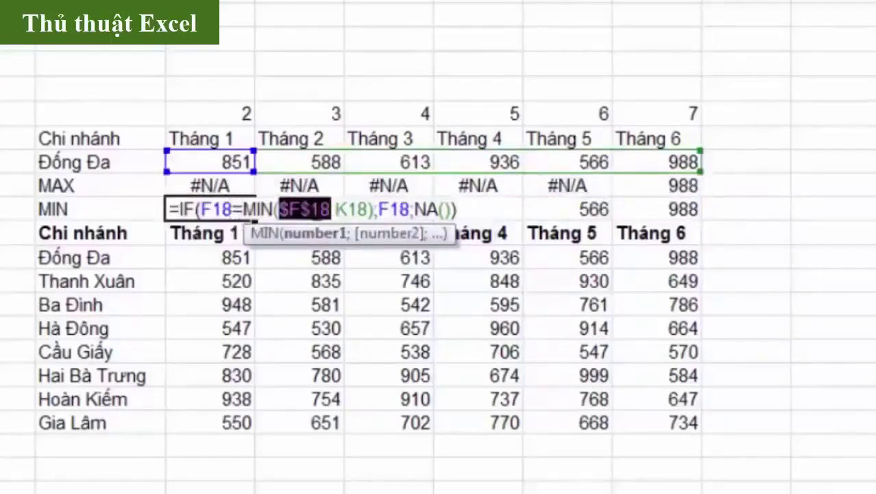
left_click_drag(332, 209, 355, 209)
key("F4")
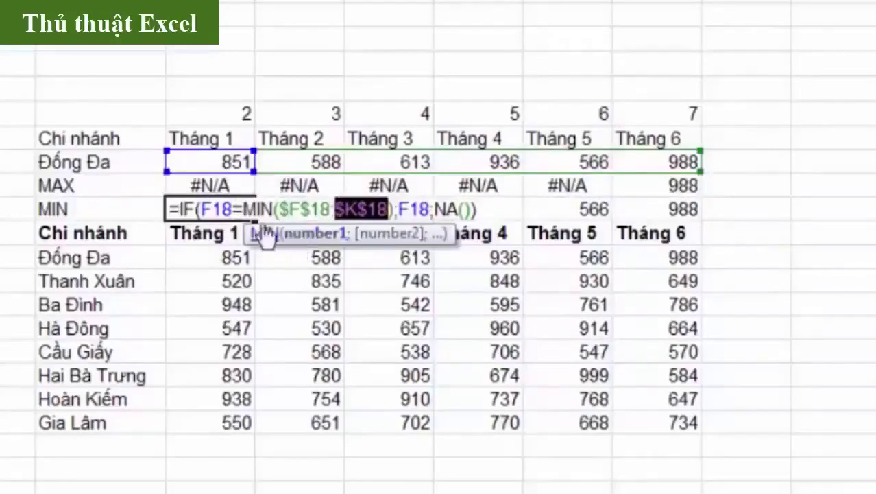
key("Return")
left_click(241, 209)
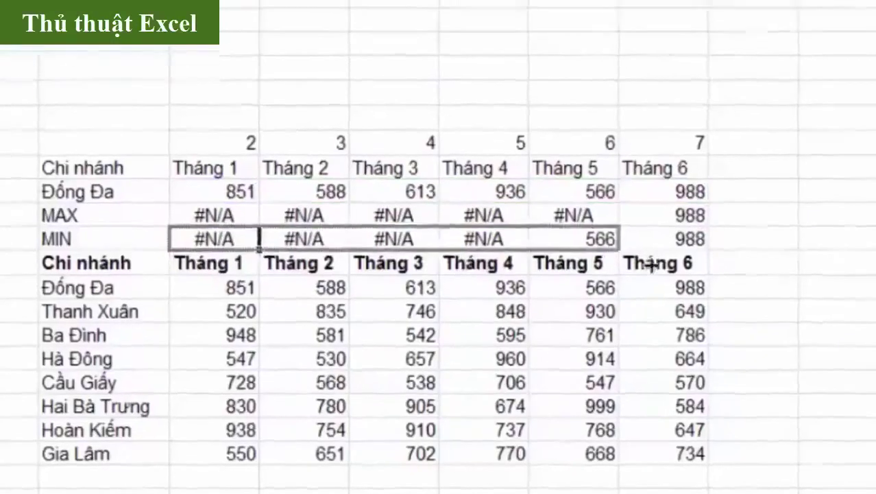
left_click_drag(254, 218, 686, 216)
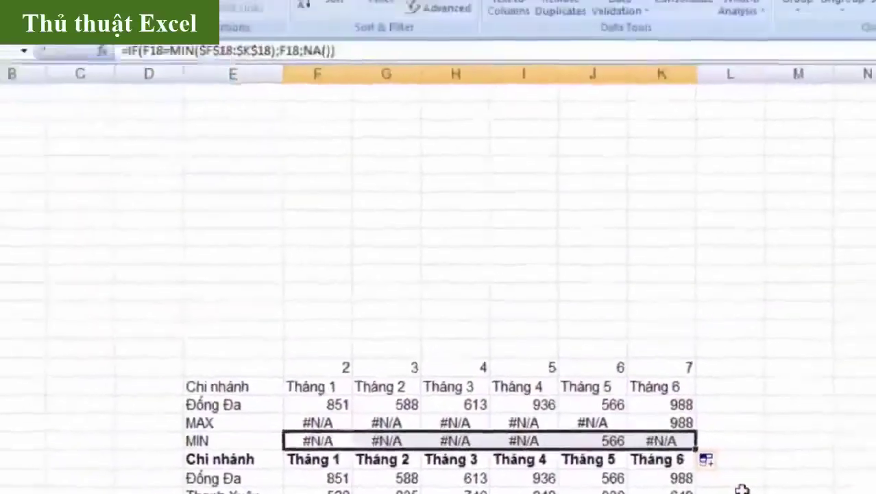
left_click(775, 451)
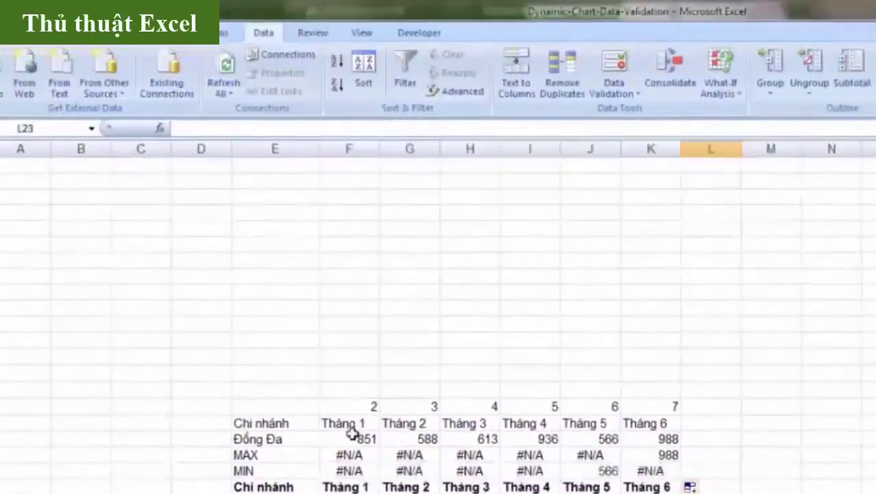
left_click_drag(339, 421, 641, 469)
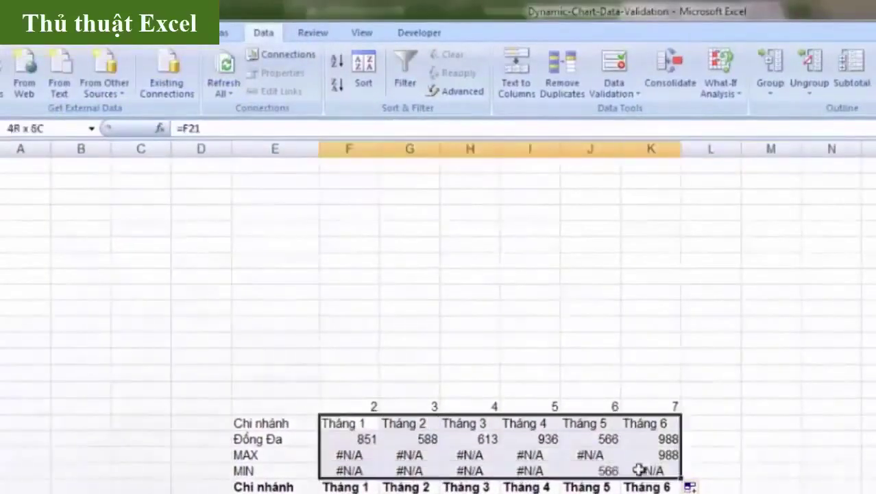
Insert a 2-D clustered column chart from the selected rows and position it above the table.
left_click(102, 33)
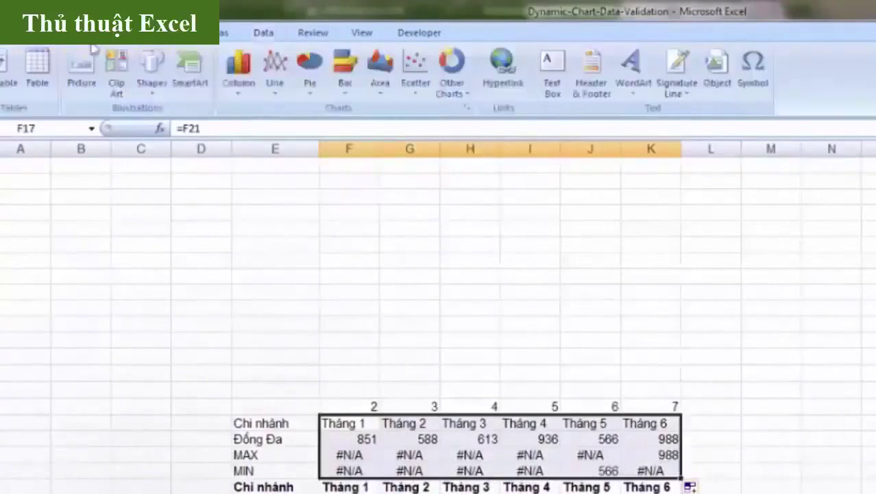
left_click(247, 94)
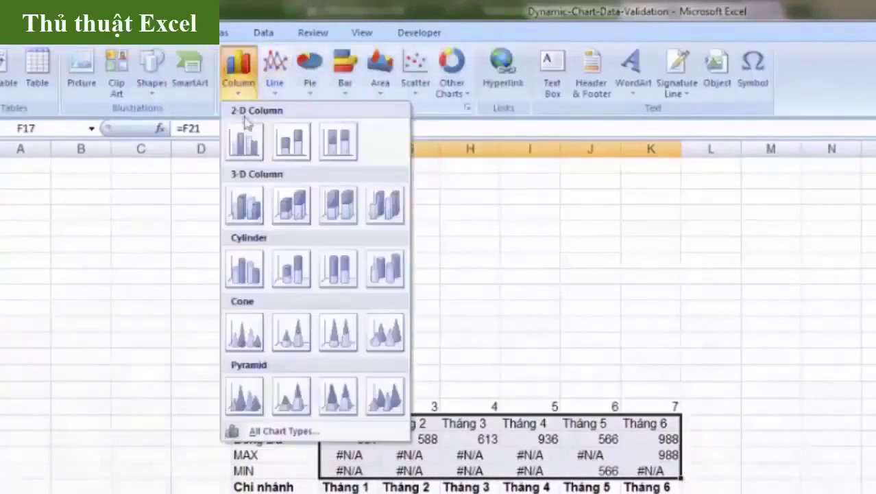
left_click(251, 143)
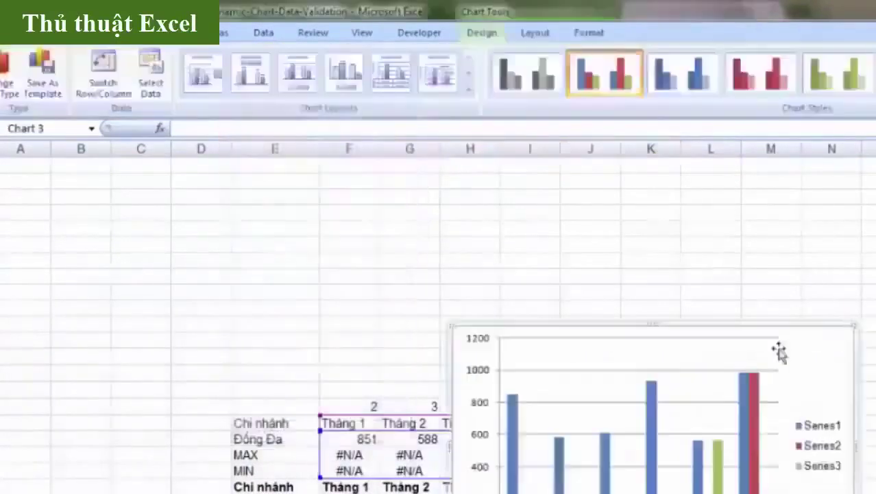
left_click_drag(657, 164, 539, 18)
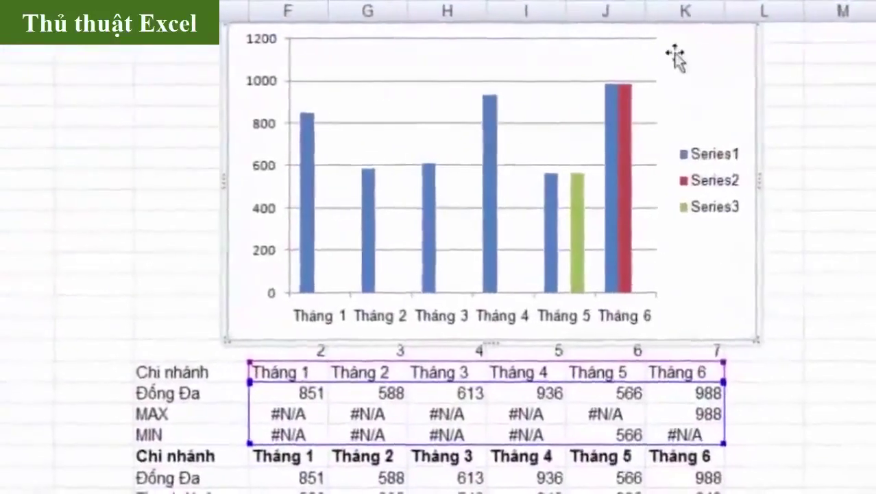
left_click_drag(694, 79, 693, 92)
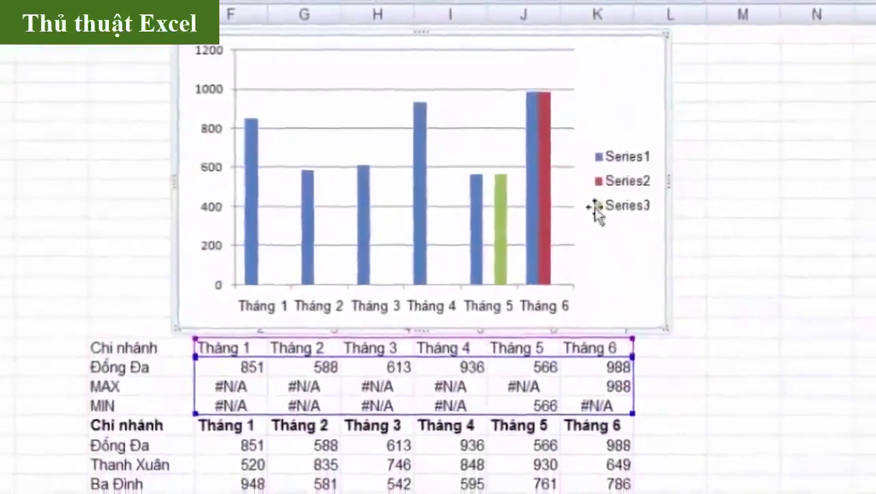
left_click(630, 157)
left_click(630, 158)
Rename the chart's three series to Doanh thu, MAX and MIN via Select Data Source.
right_click(588, 156)
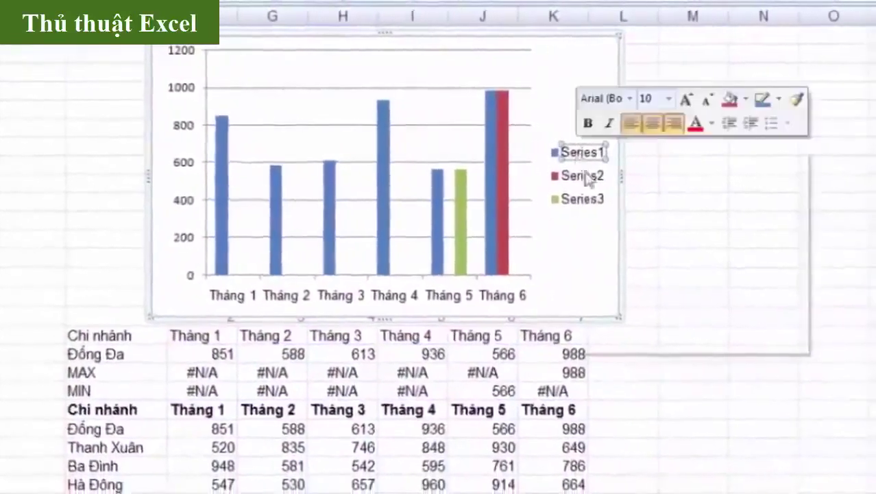
left_click(603, 271)
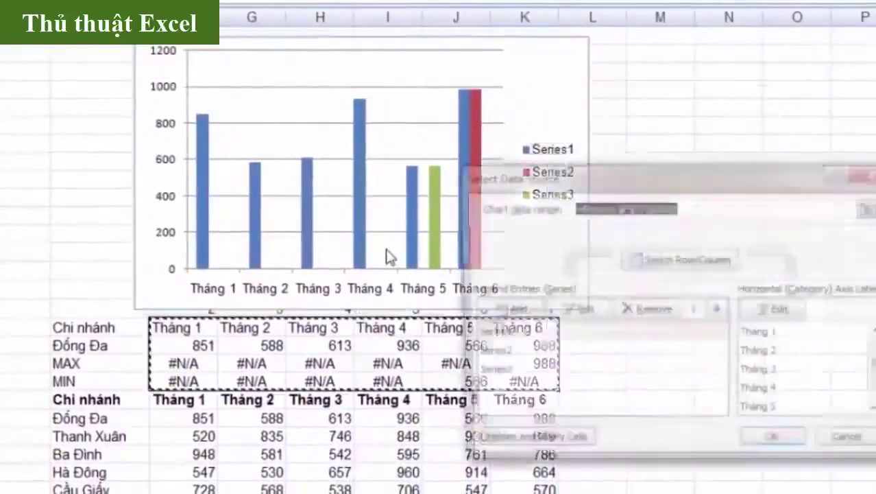
left_click(574, 312)
type("Doanh thu")
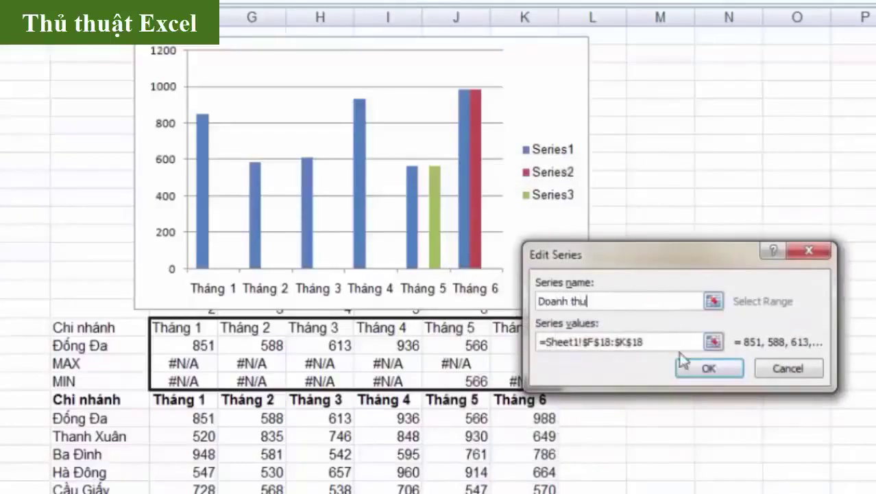
left_click(682, 364)
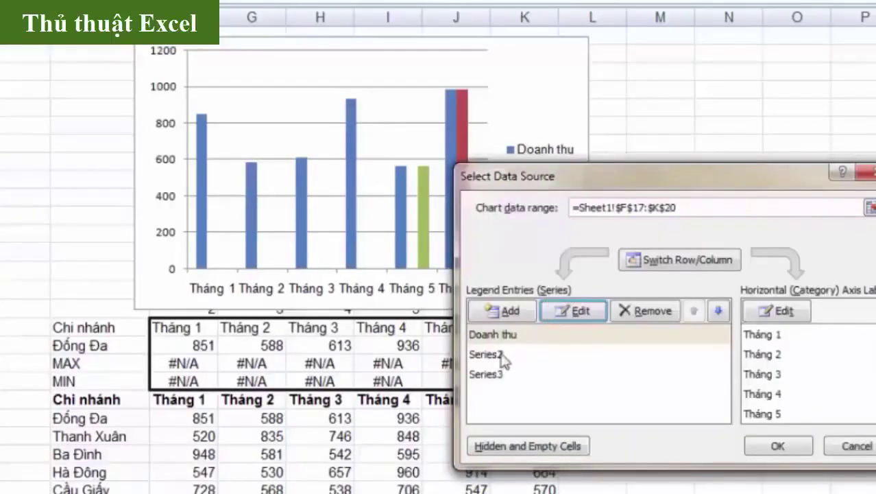
left_click(496, 365)
left_click(575, 312)
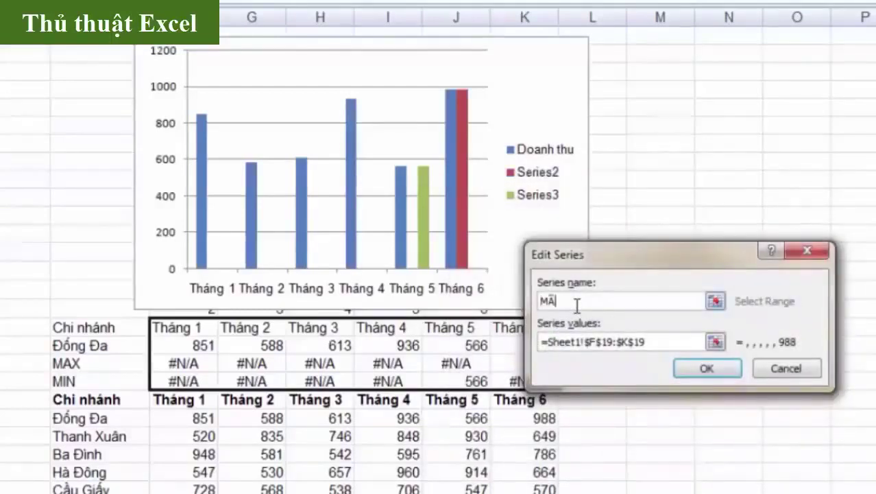
left_click(682, 370)
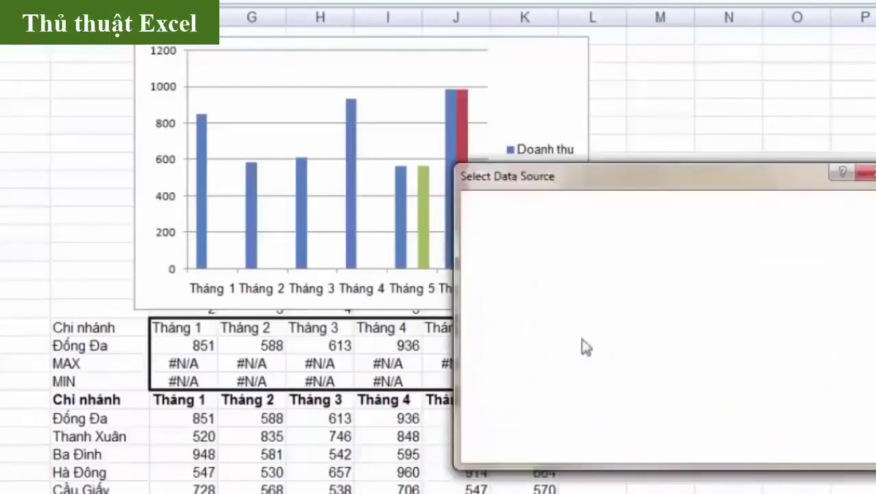
left_click(505, 384)
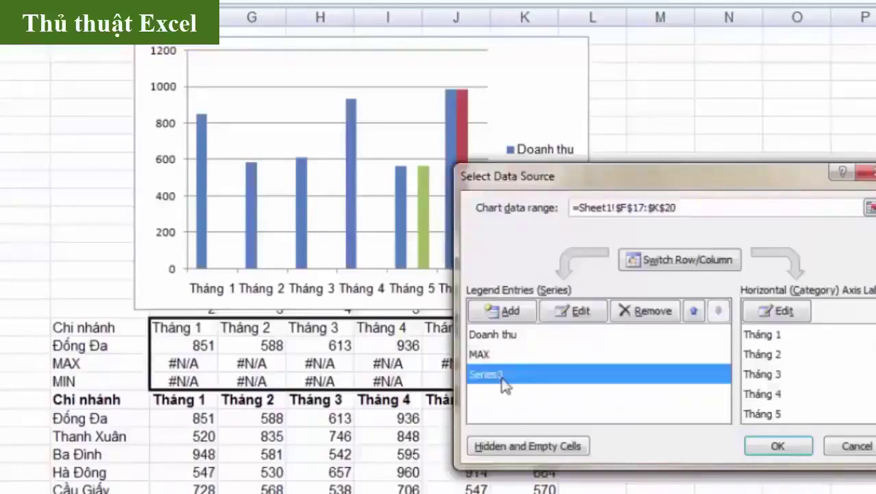
left_click(564, 318)
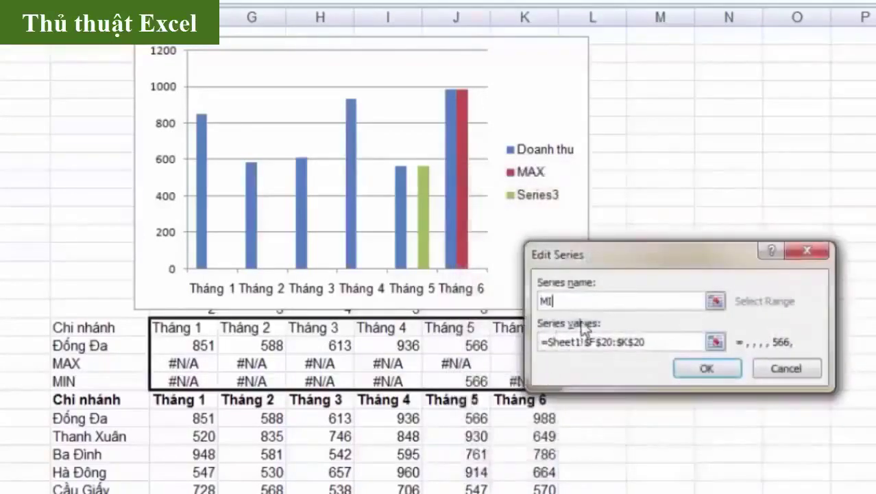
left_click(708, 370)
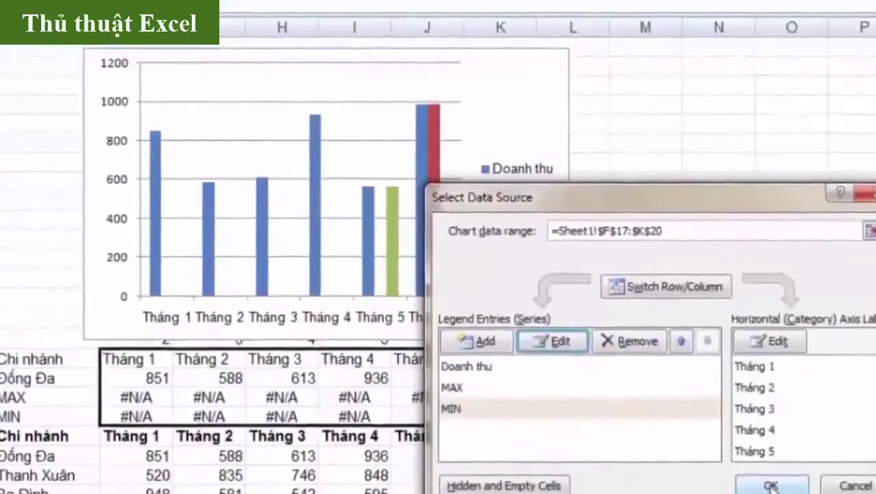
left_click(756, 463)
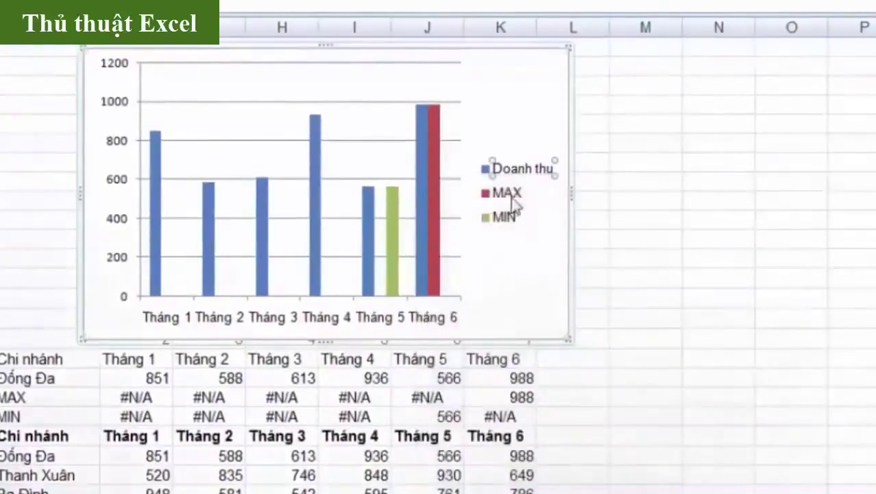
Open Format Data Series for MAX and give its bars a solid red fill.
right_click(513, 193)
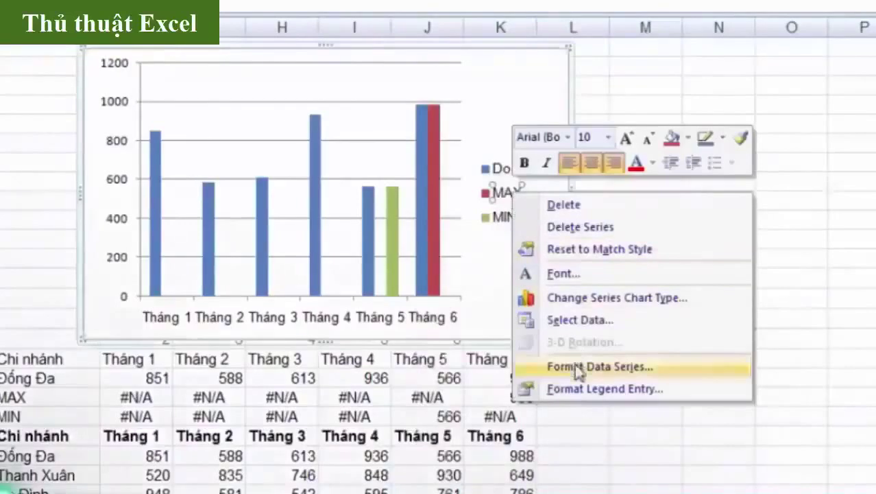
left_click(600, 366)
double_click(434, 137)
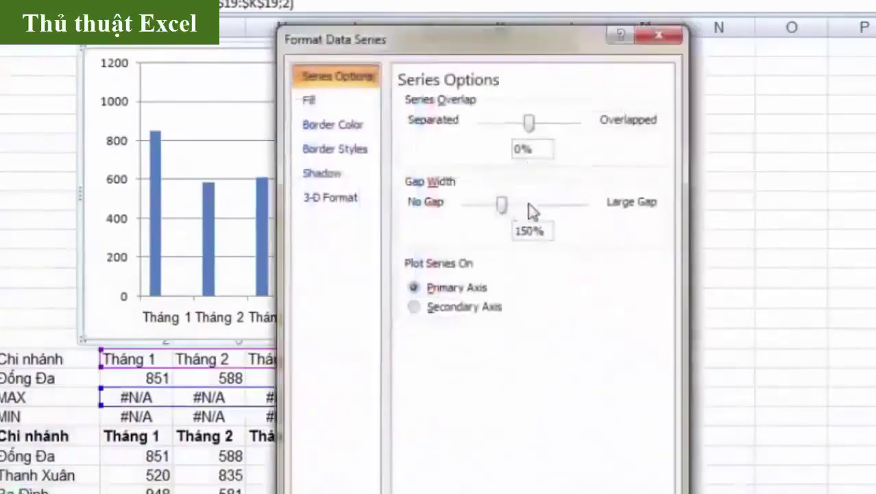
left_click(329, 108)
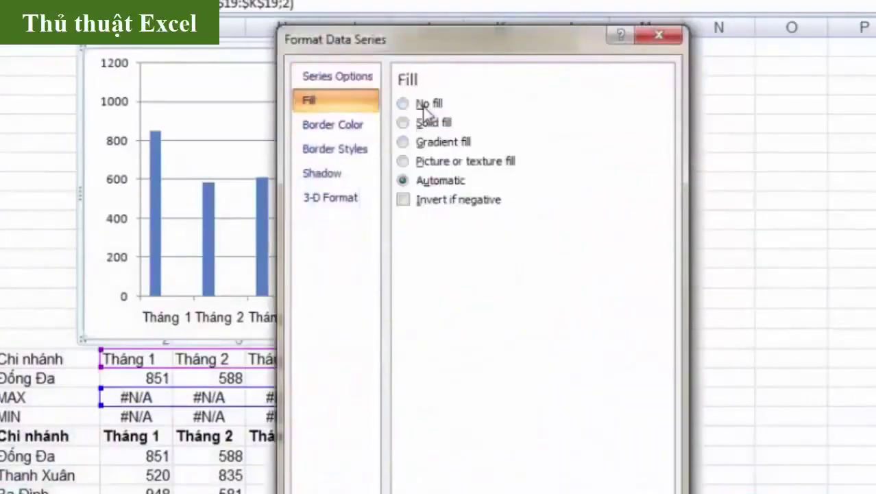
left_click(427, 127)
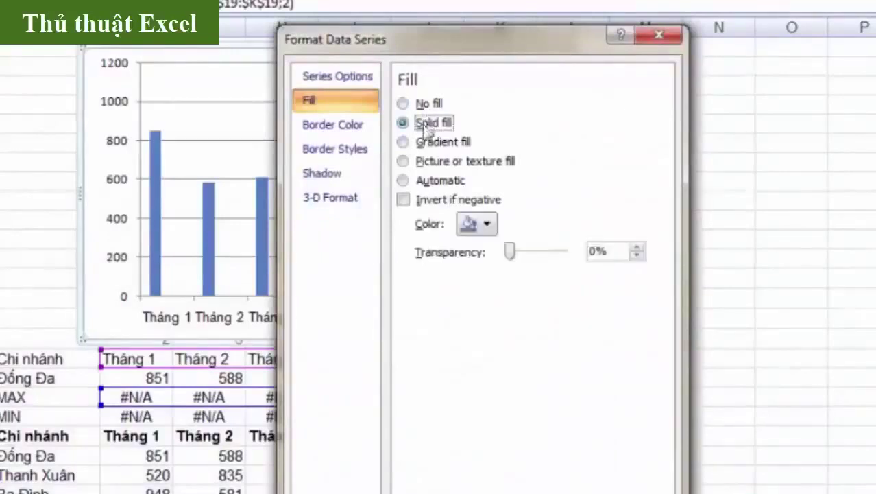
left_click(476, 224)
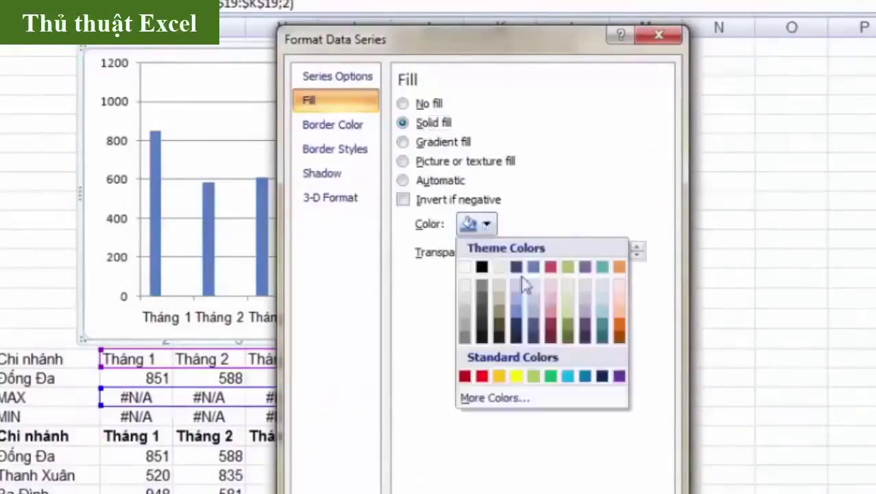
left_click(481, 377)
Give the MAX bars a solid outline and set their fill to No fill.
left_click(344, 129)
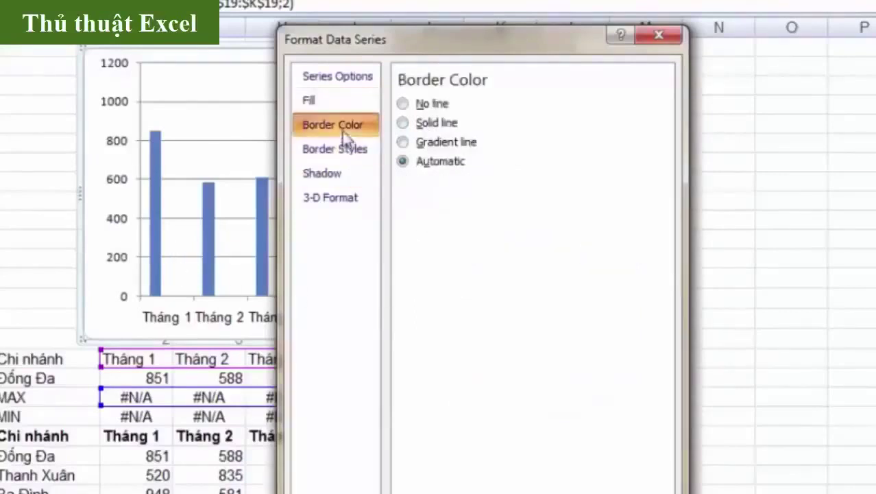
left_click(417, 126)
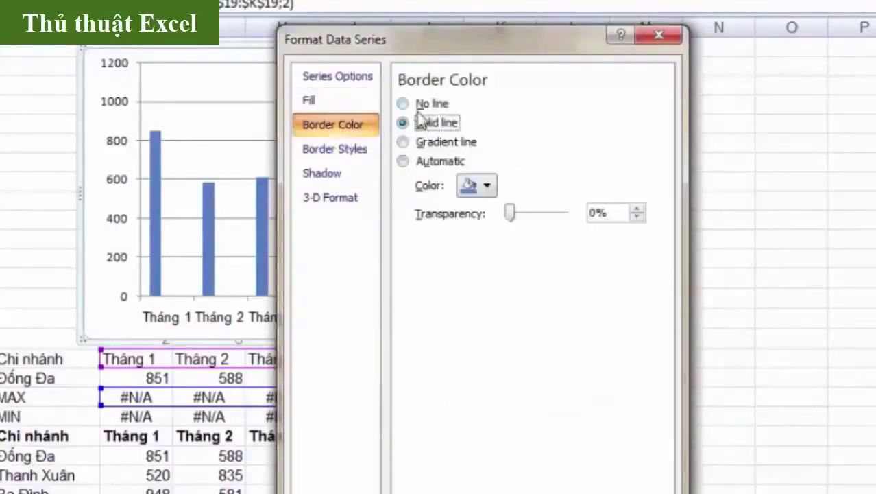
left_click(353, 101)
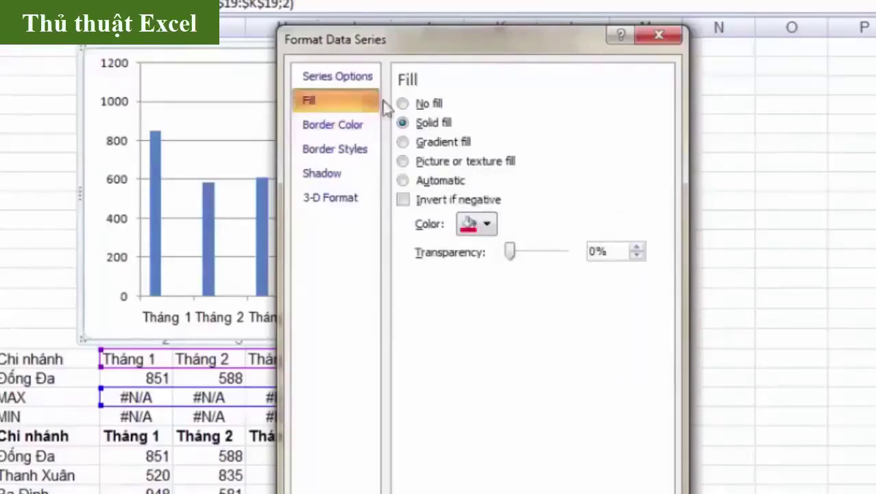
left_click(403, 103)
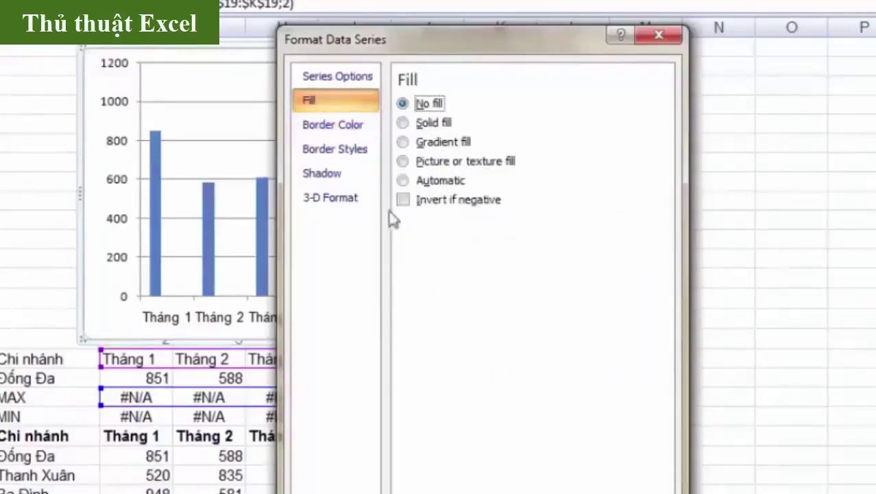
key("Escape")
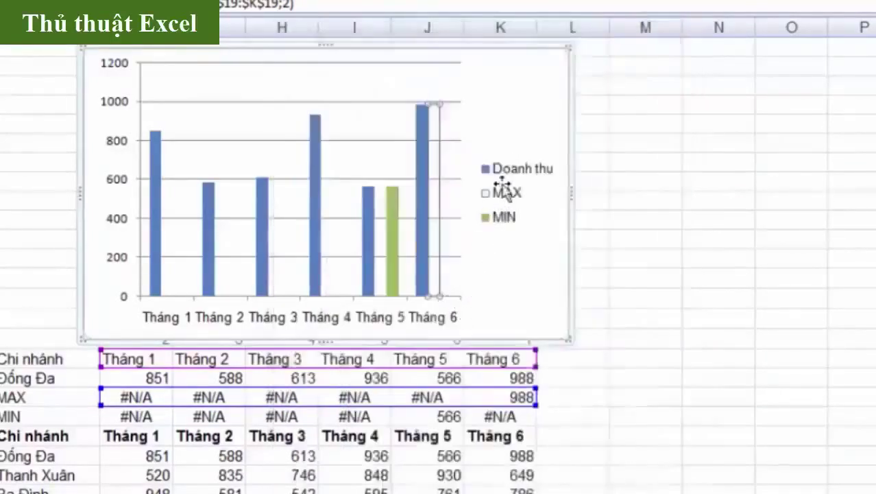
left_click(506, 190)
Change the MAX series chart type to a plain line.
right_click(505, 191)
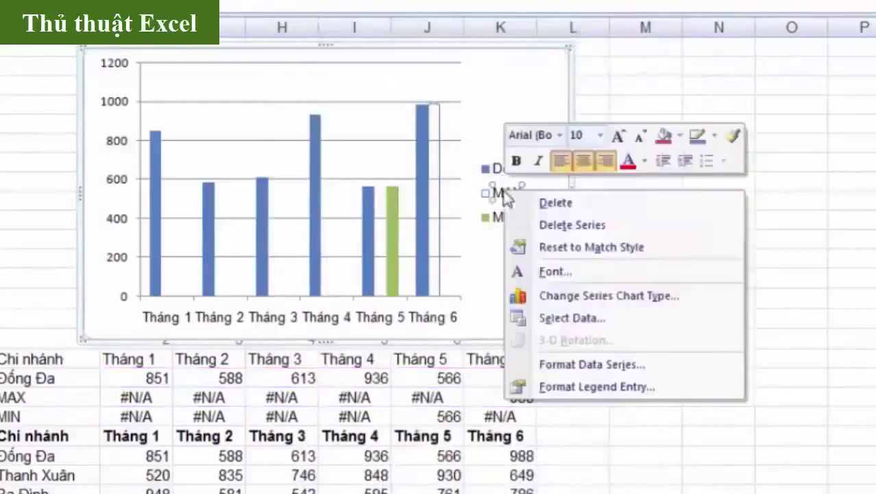
left_click(583, 296)
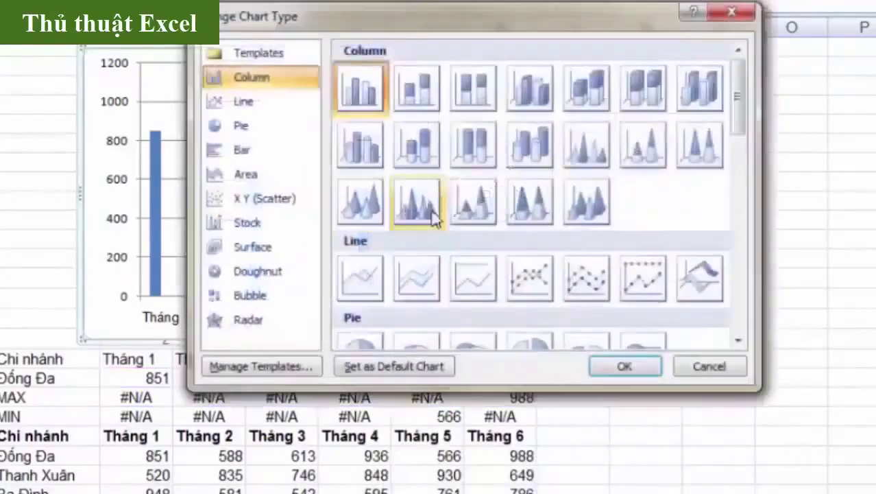
left_click(379, 282)
left_click(622, 365)
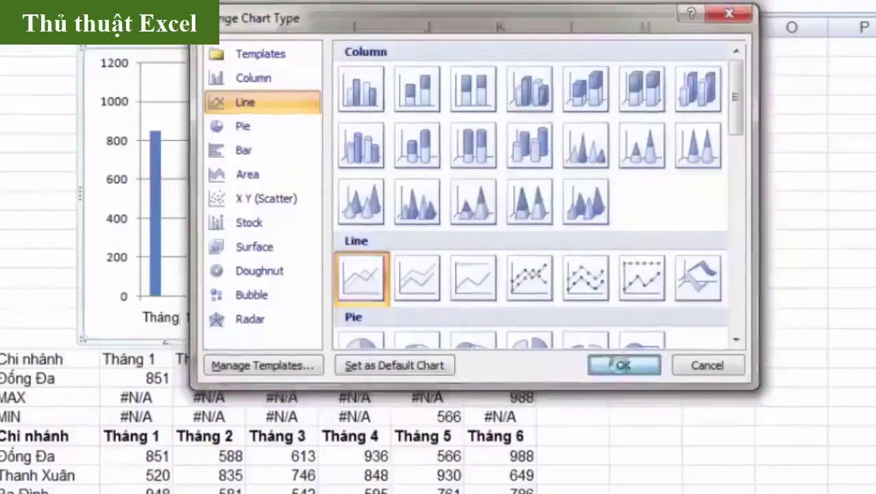
left_click(505, 192)
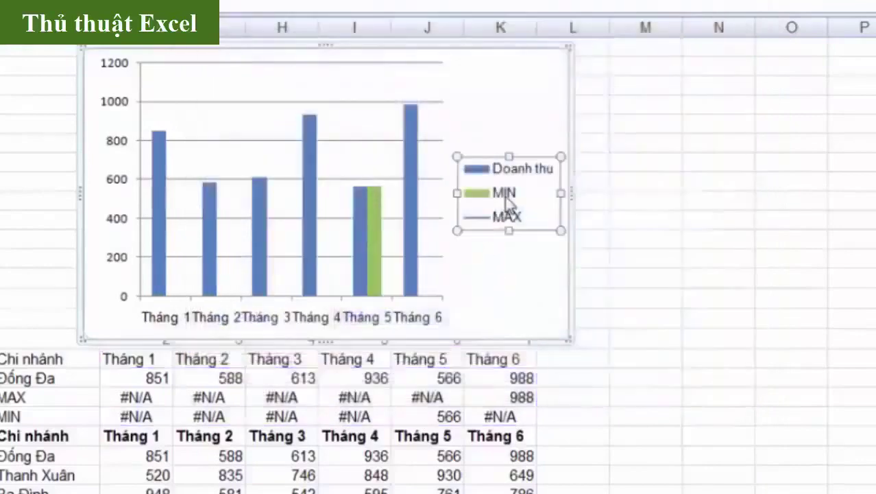
Change the MIN series chart type to a plain line as well.
left_click(505, 194)
right_click(505, 194)
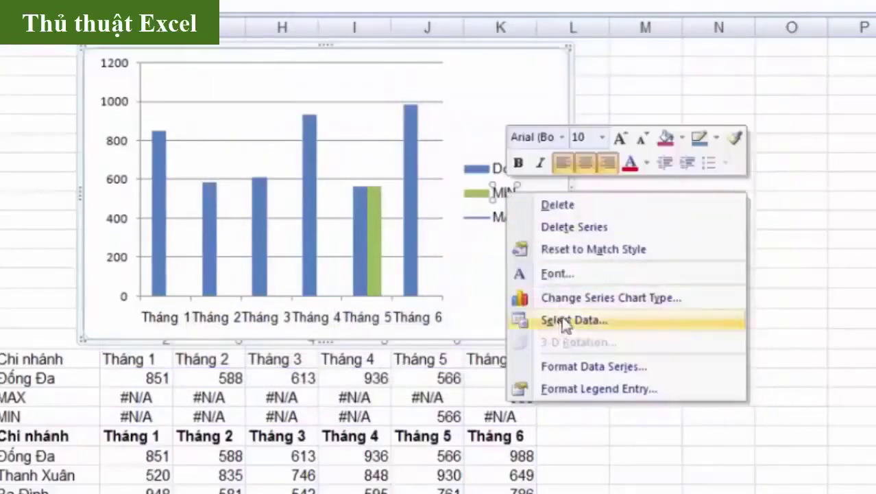
left_click(590, 297)
left_click(371, 288)
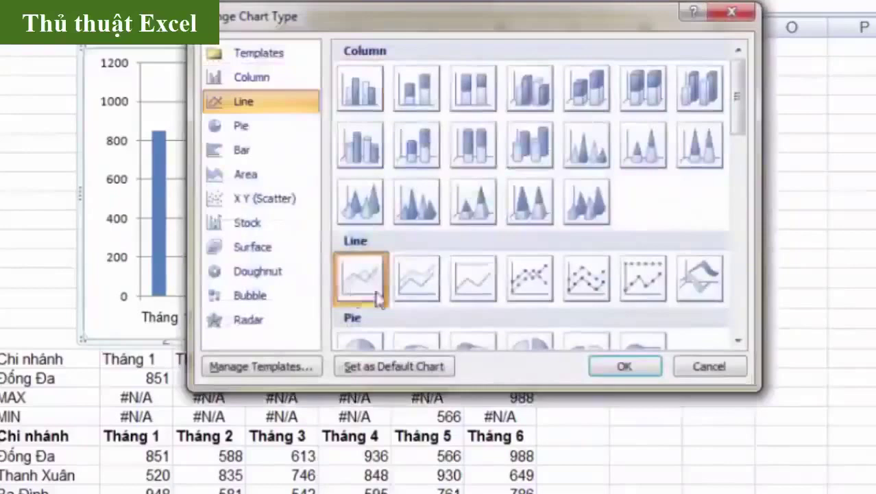
left_click(601, 368)
left_click(510, 199)
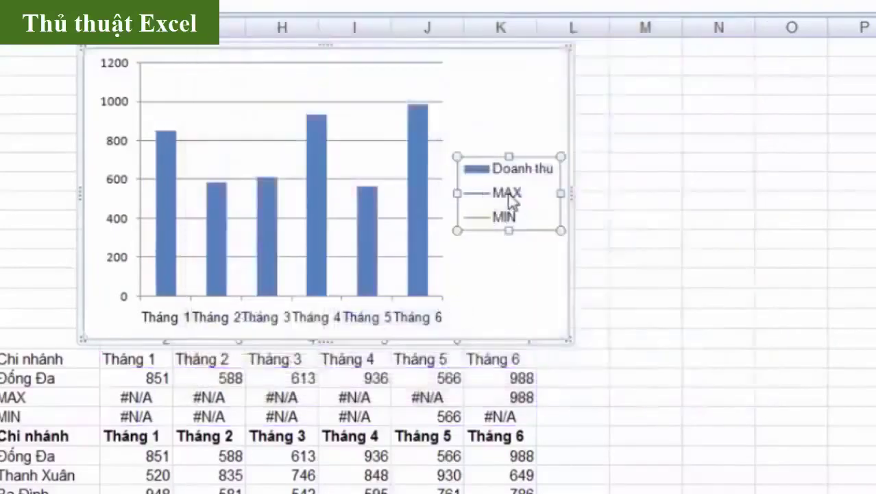
right_click(511, 198)
Turn on a built-in circle marker for the MAX series and enlarge it.
left_click(567, 364)
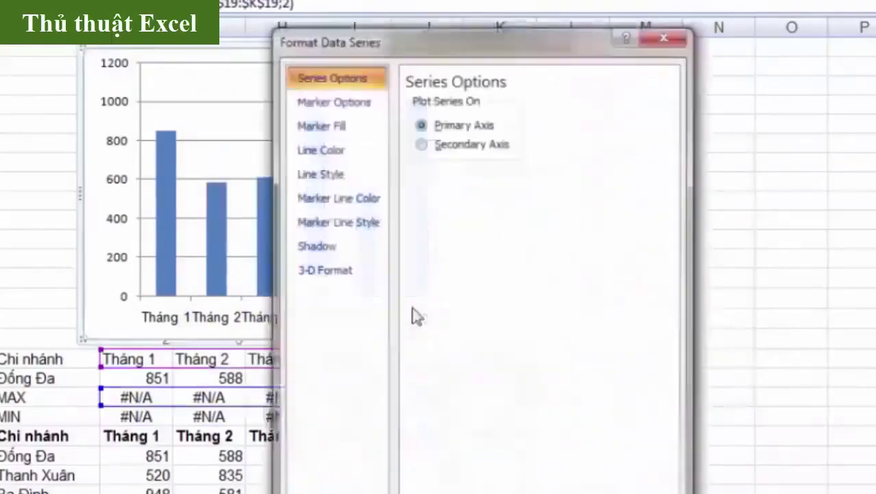
left_click(351, 104)
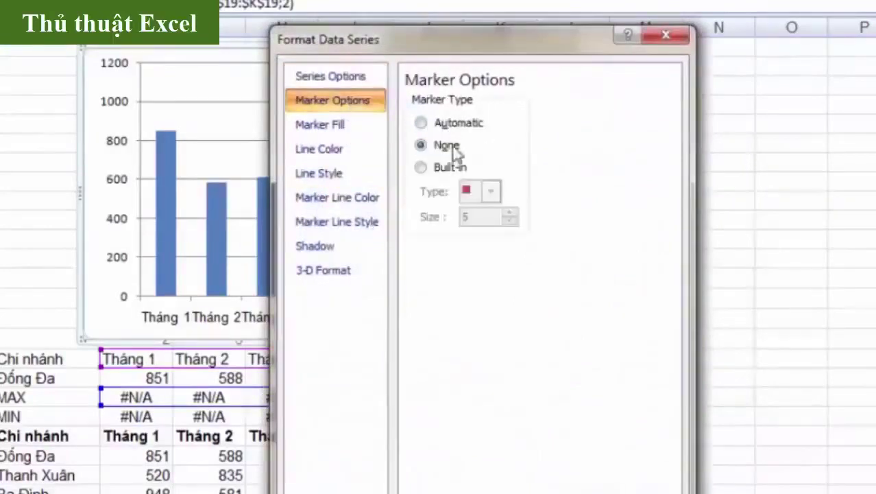
left_click(447, 167)
left_click(491, 192)
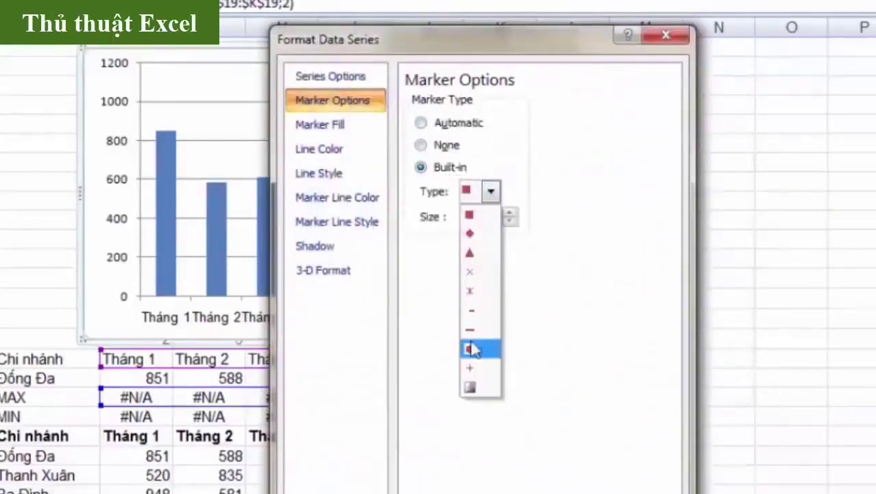
left_click(473, 350)
left_click(510, 214)
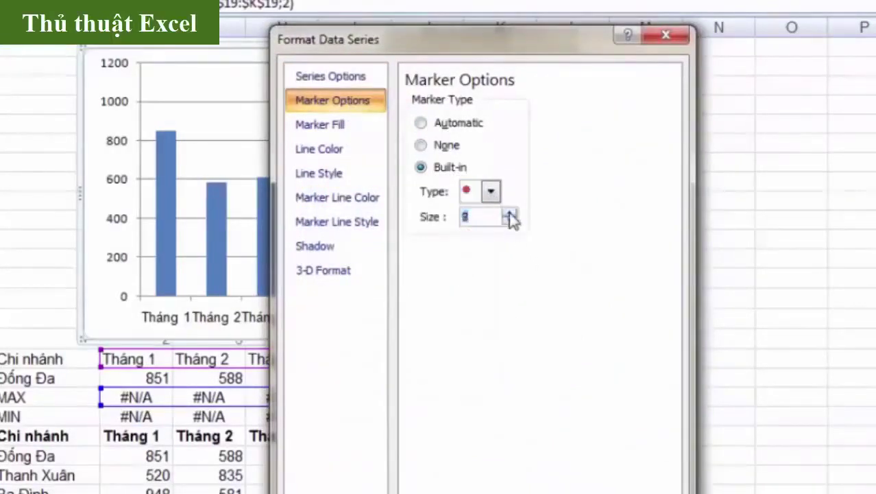
Give the MAX marker a solid red fill and a solid 2 pt outline.
left_click(326, 125)
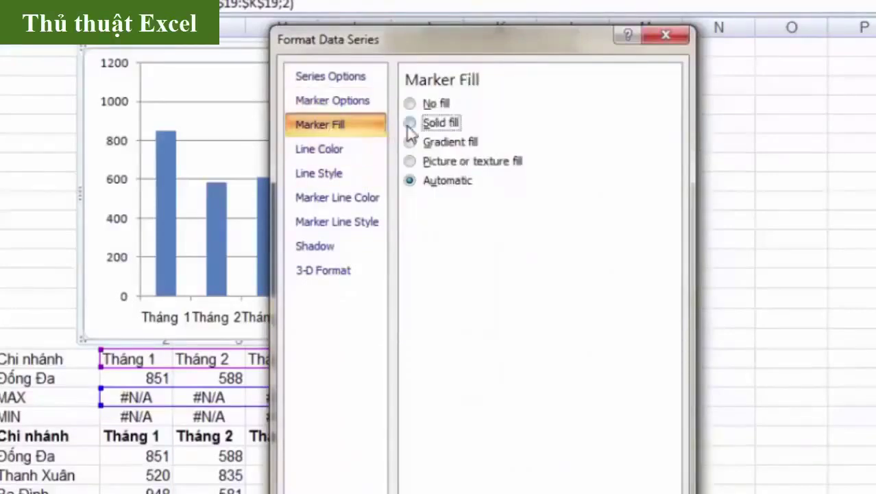
left_click(409, 123)
left_click(339, 152)
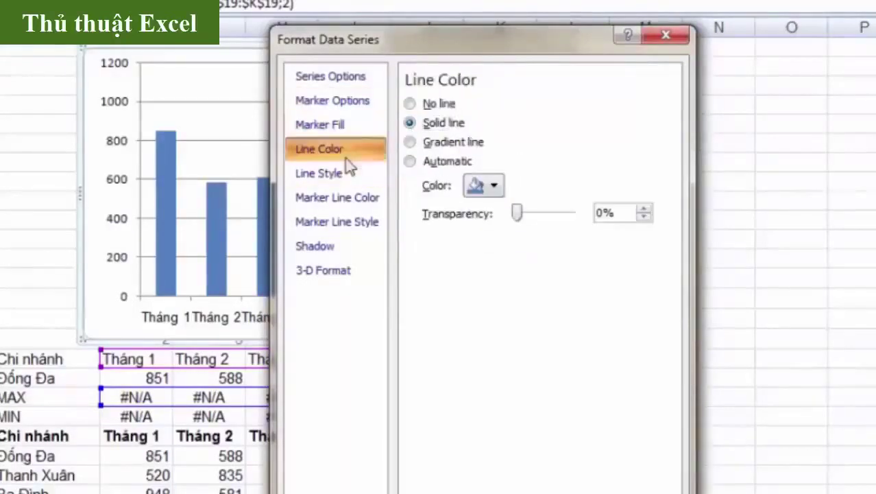
left_click(342, 179)
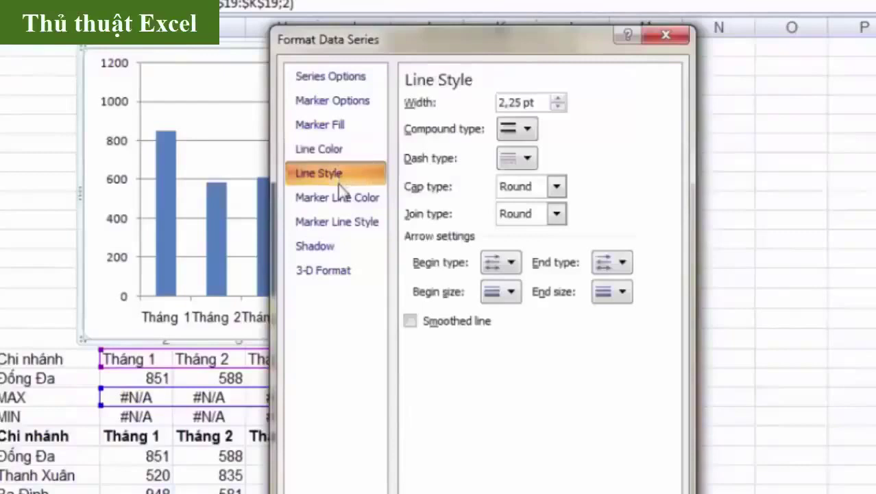
left_click(370, 198)
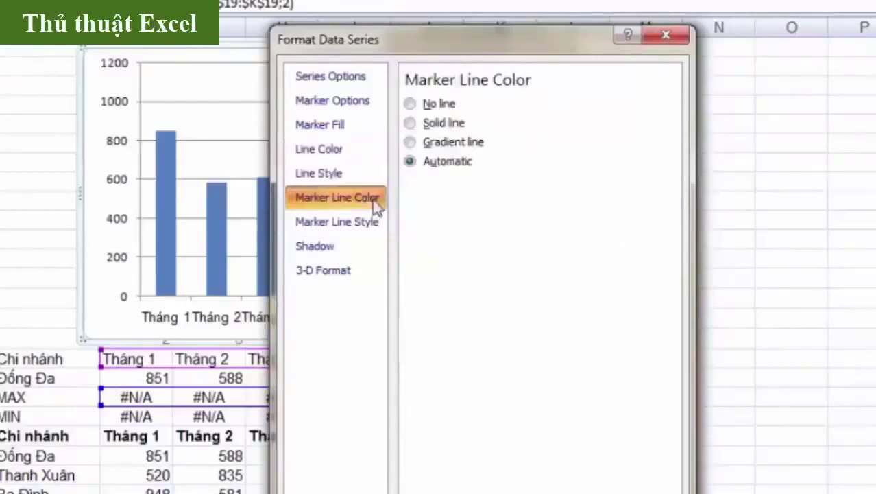
left_click(442, 124)
left_click(374, 224)
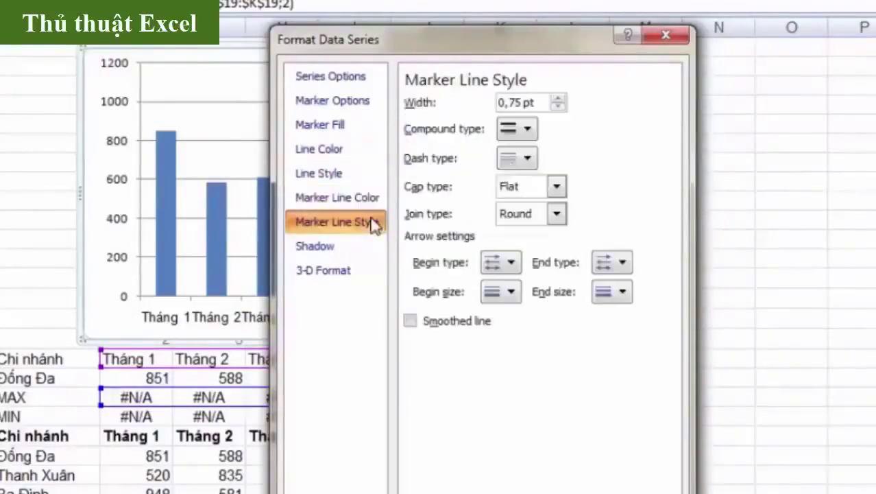
left_click(559, 99)
left_click(559, 99)
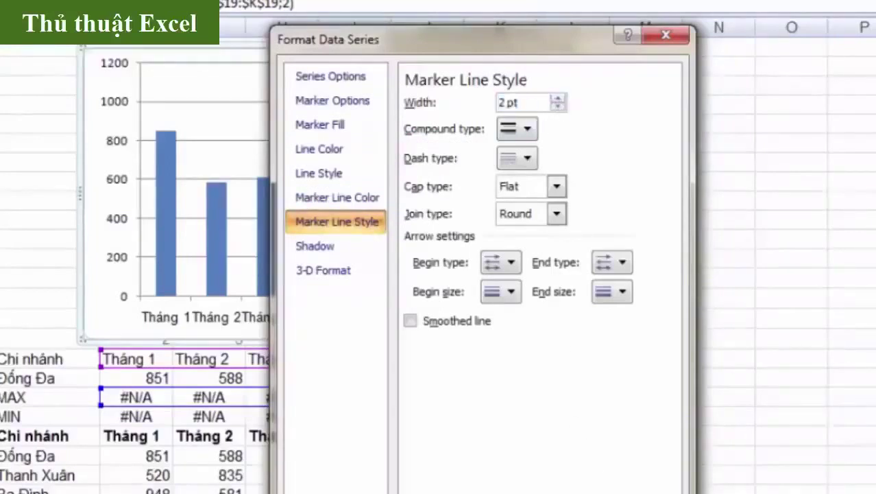
key("Escape")
Set the MAX legend entry's border to No line, leaving only the red dot.
left_click(506, 196)
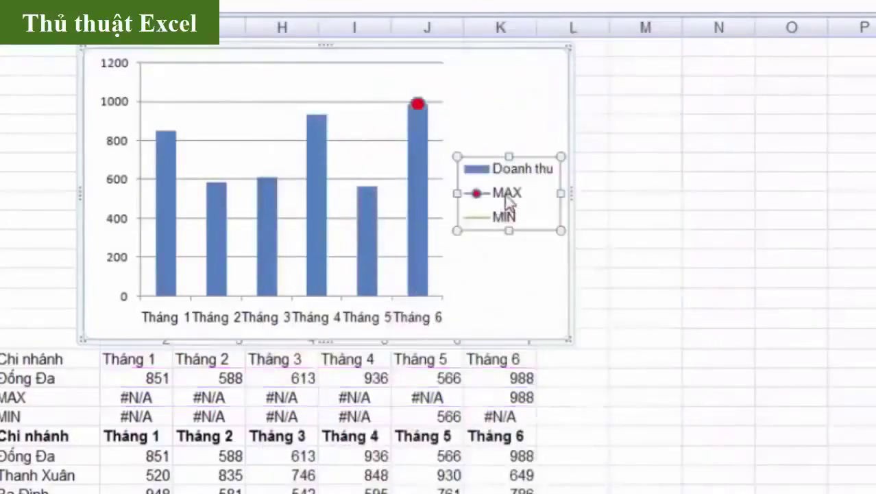
left_click(506, 196)
right_click(513, 194)
left_click(521, 334)
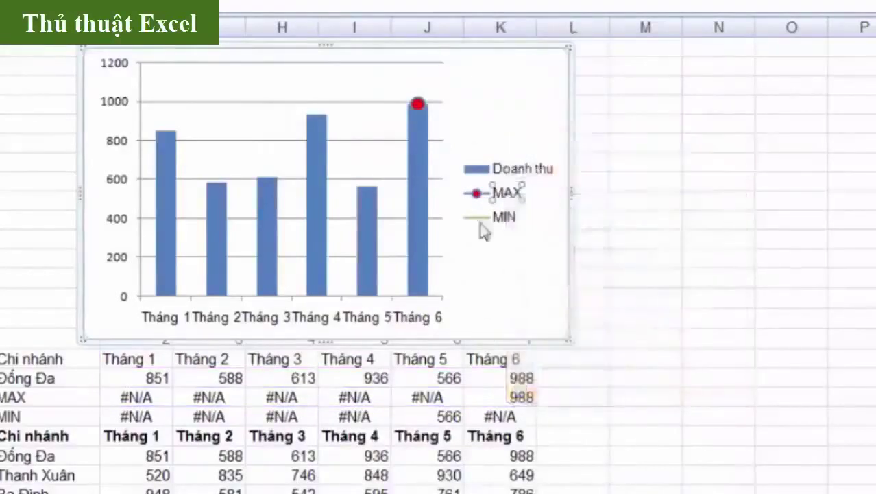
left_click(365, 104)
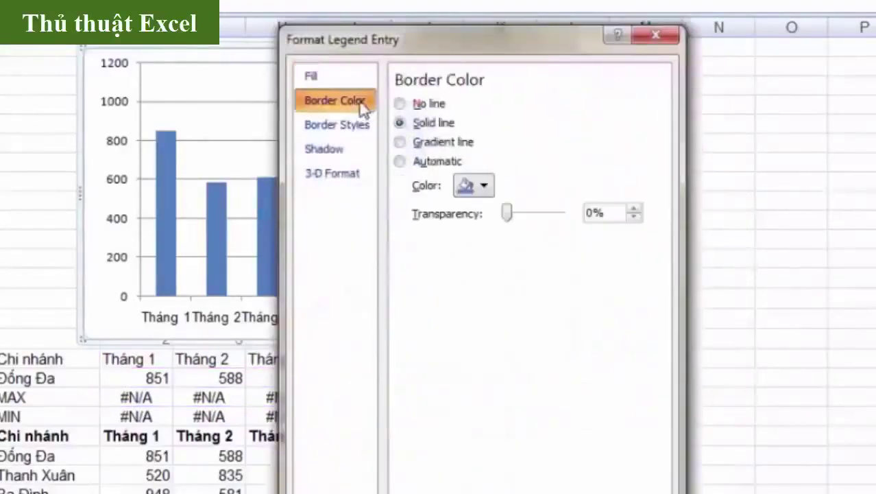
left_click(418, 104)
key("Escape")
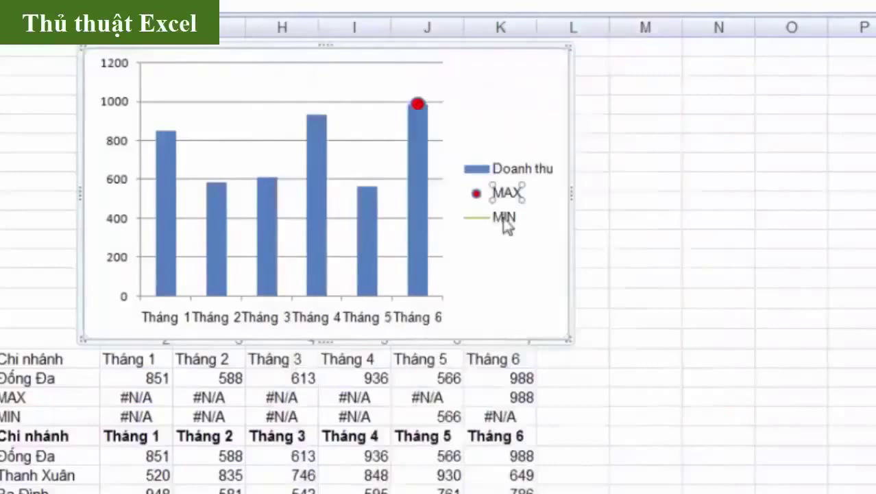
left_click(505, 219)
right_click(506, 221)
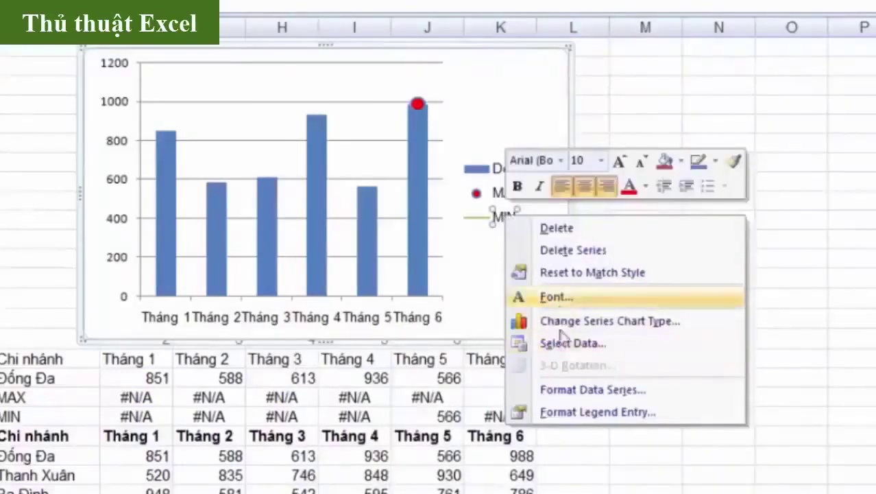
Turn on a built-in round marker for the MIN series.
left_click(559, 388)
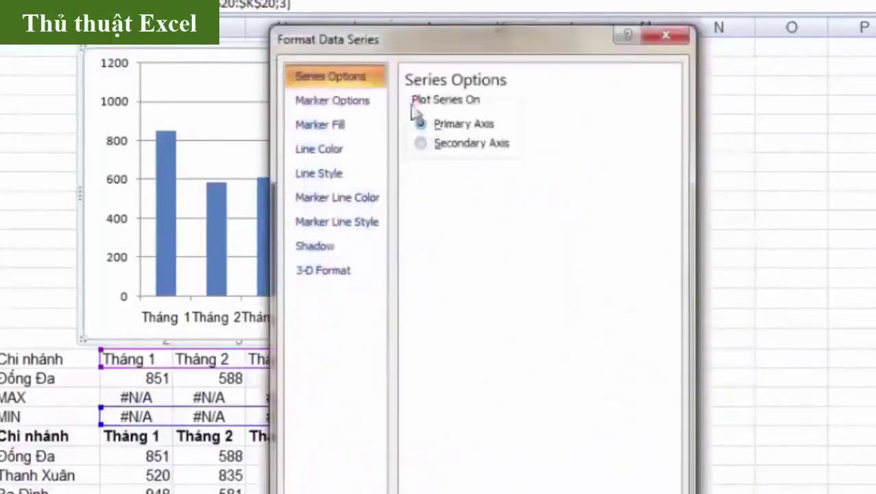
left_click(343, 103)
left_click(449, 168)
left_click(491, 191)
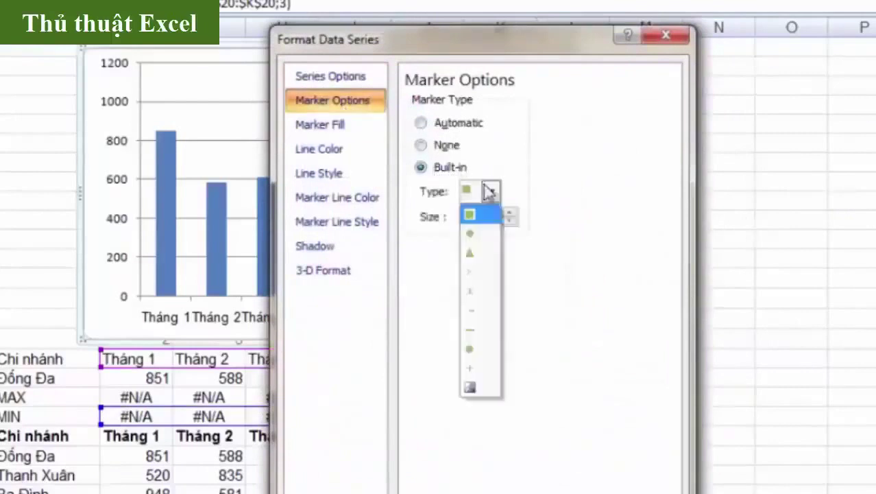
left_click(424, 226)
Give the MIN marker a solid fill and a solid 2 pt outline.
left_click(336, 126)
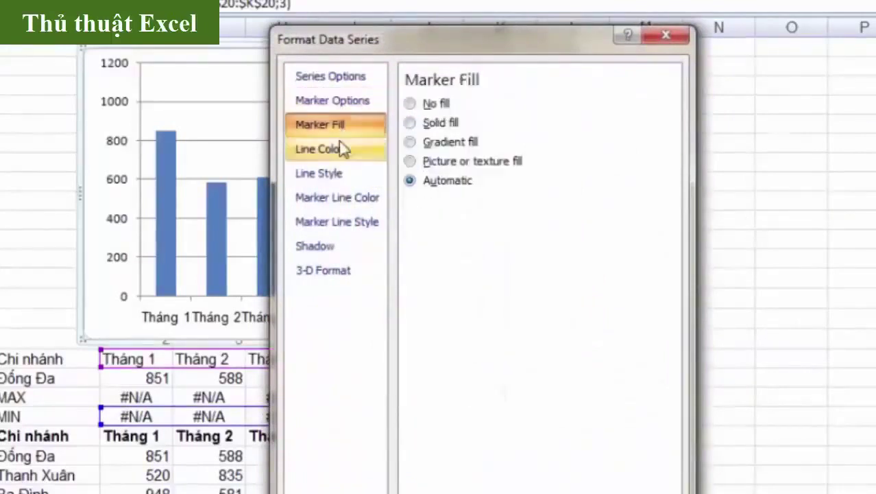
left_click(415, 123)
left_click(336, 150)
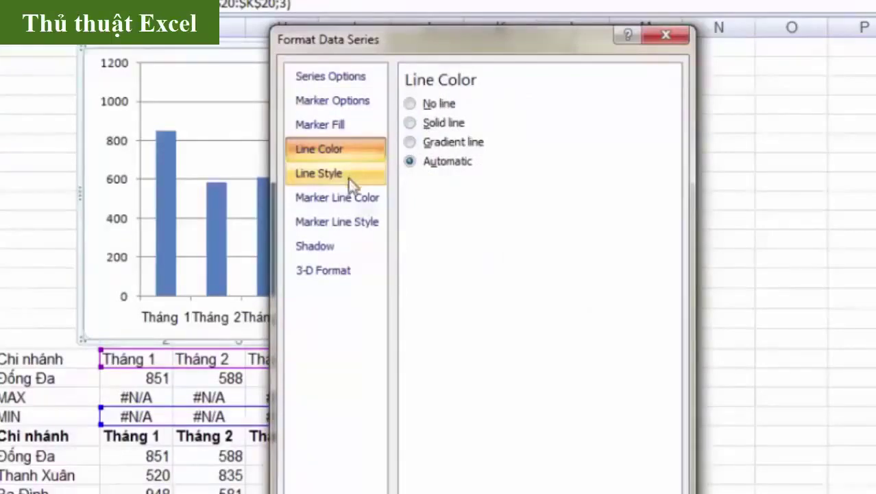
left_click(348, 175)
left_click(322, 197)
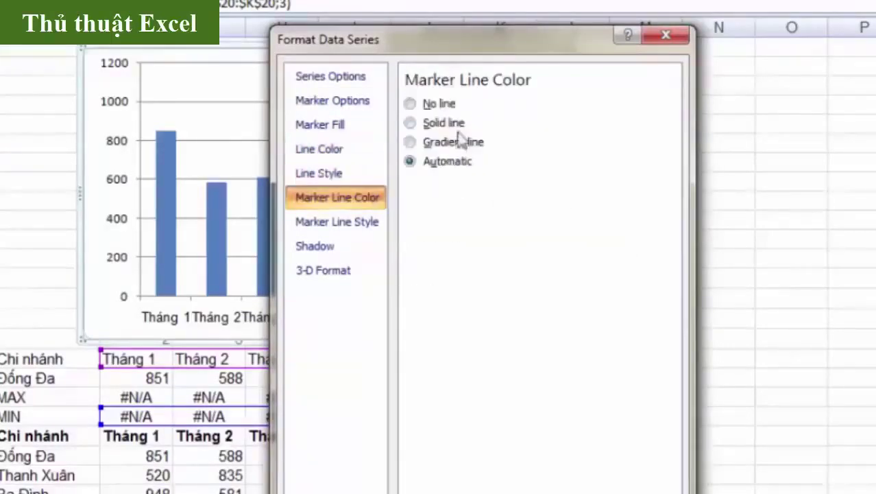
left_click(442, 123)
left_click(350, 222)
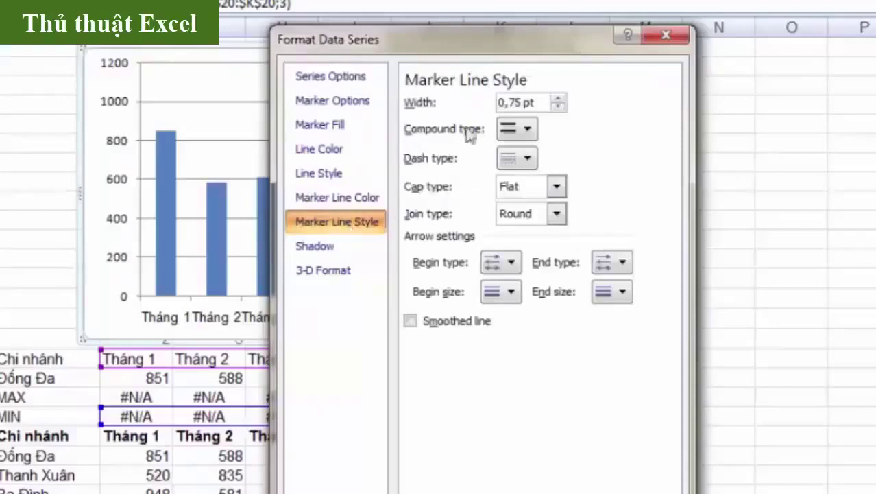
left_click(559, 99)
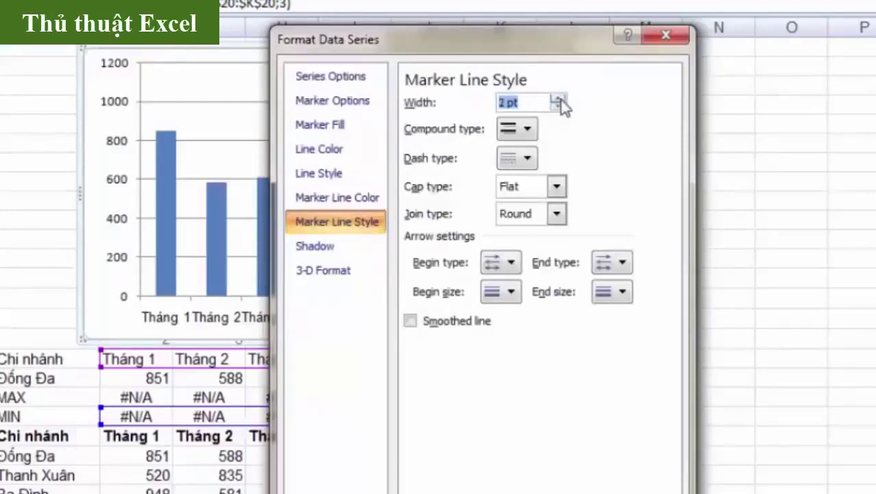
key("Escape")
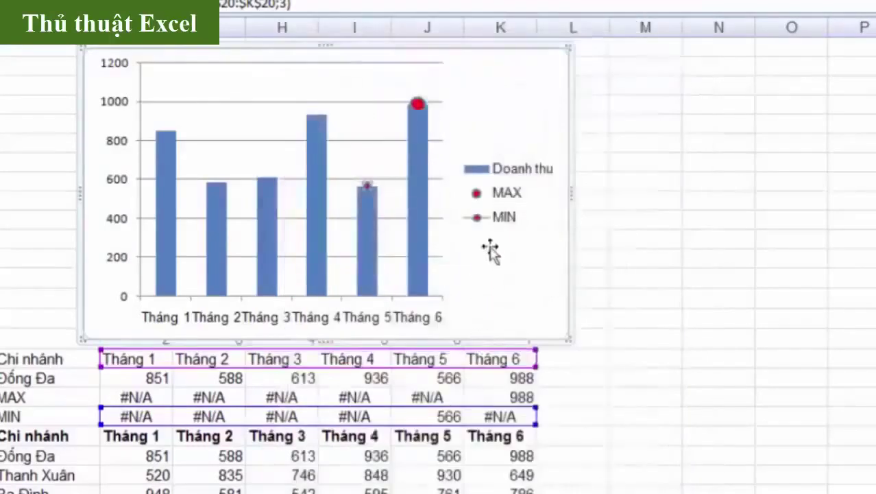
Colour the MIN marker fill light green.
left_click(509, 229)
left_click(506, 225)
right_click(506, 221)
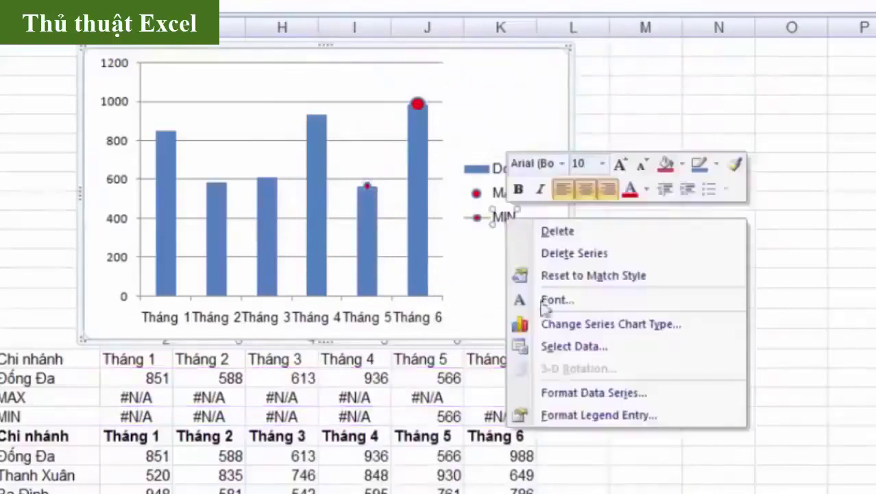
left_click(557, 396)
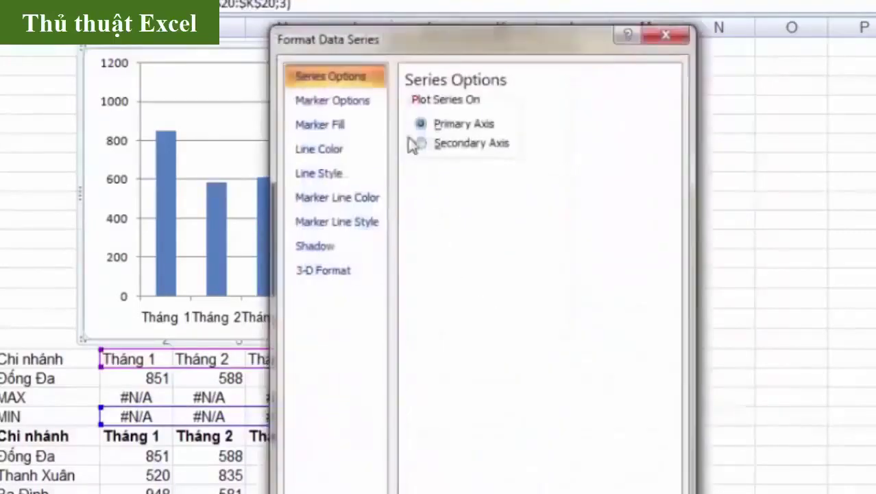
left_click(342, 126)
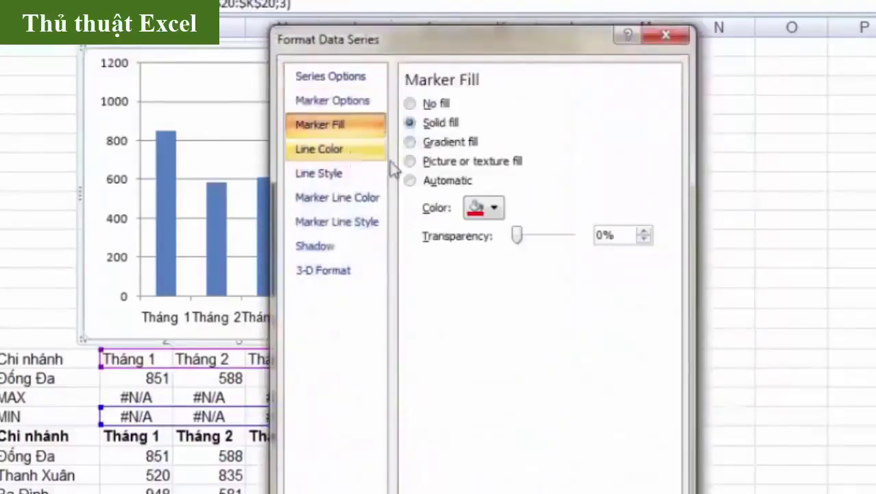
left_click(481, 209)
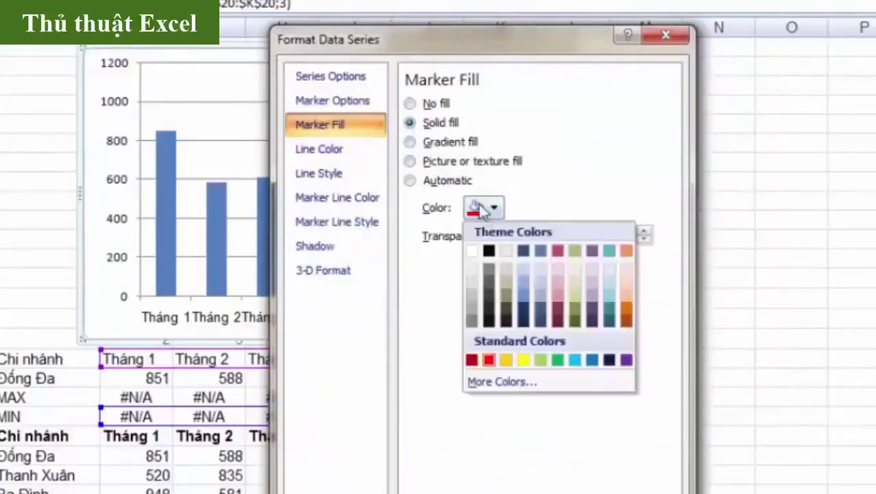
left_click(541, 361)
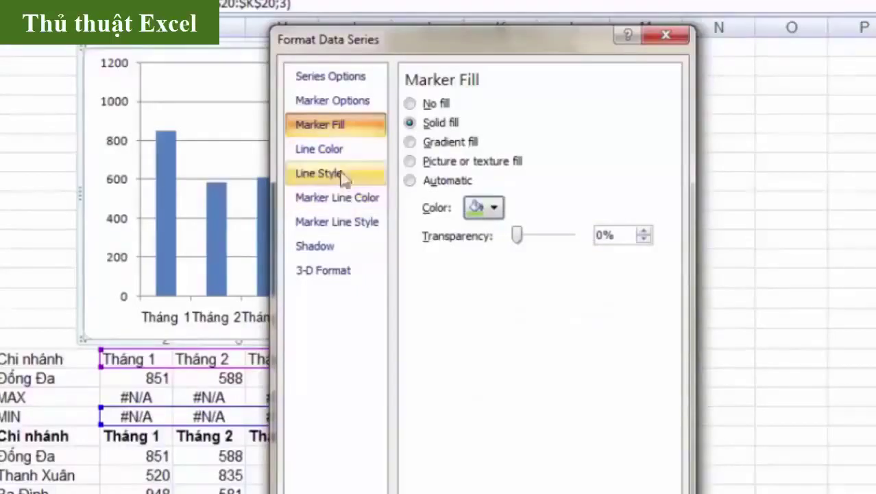
Review the MIN marker's fill, outline and size settings, then close formatting.
left_click(343, 149)
left_click(350, 129)
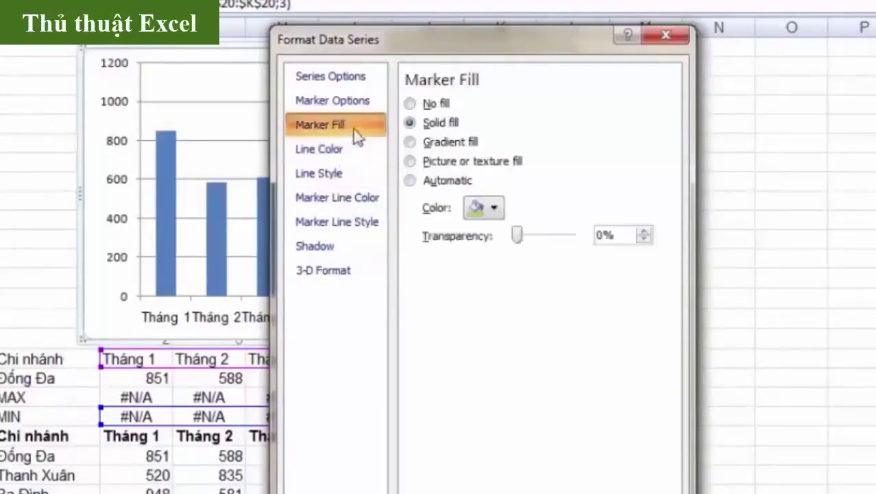
left_click(482, 206)
left_click(482, 205)
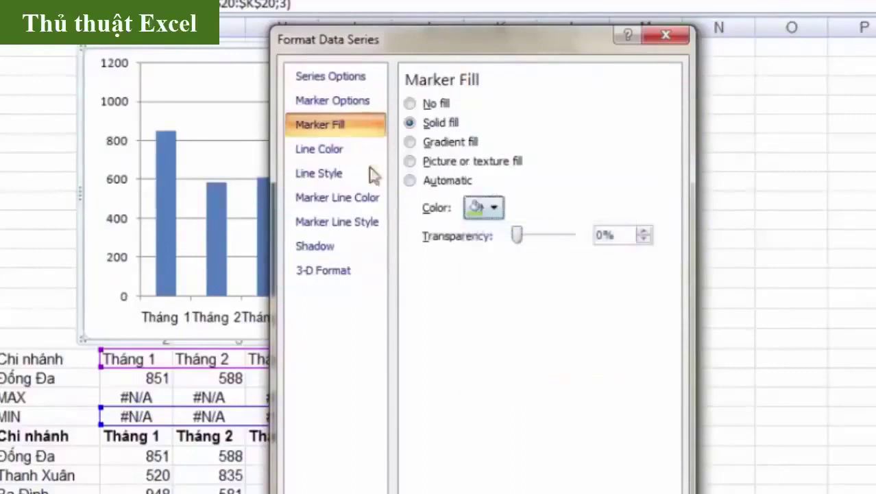
left_click(363, 101)
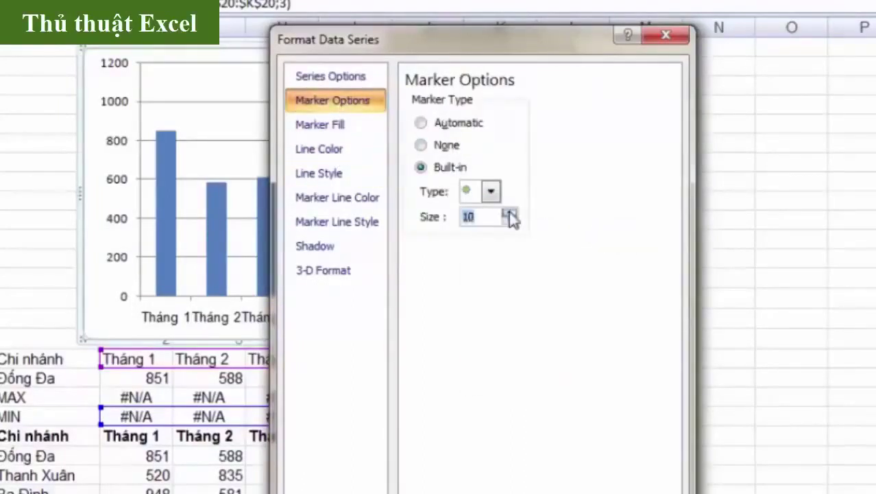
left_click(322, 124)
left_click(343, 197)
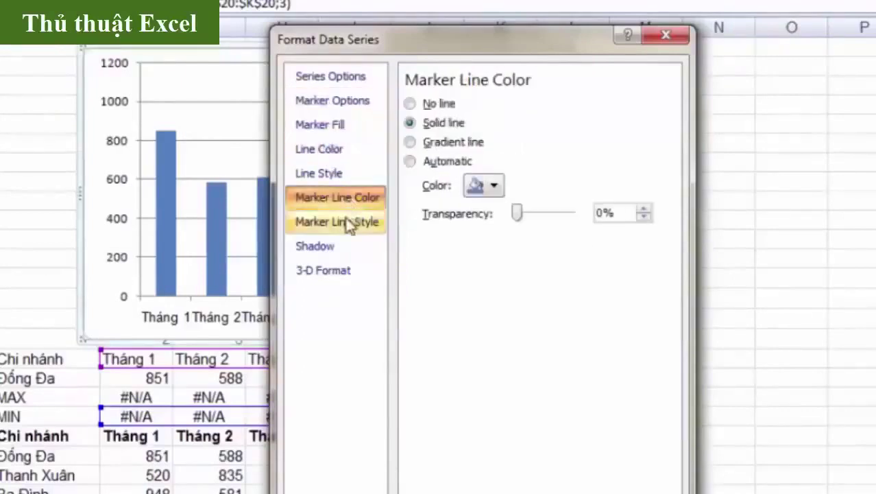
left_click(350, 224)
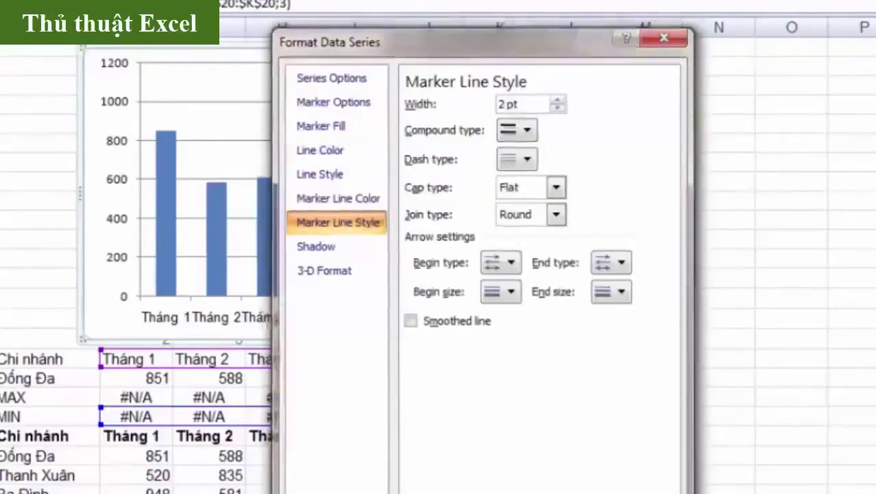
key("Escape")
left_click(512, 231)
left_click(511, 223)
Set the MIN legend entry's border to No line, then click an empty cell.
right_click(511, 223)
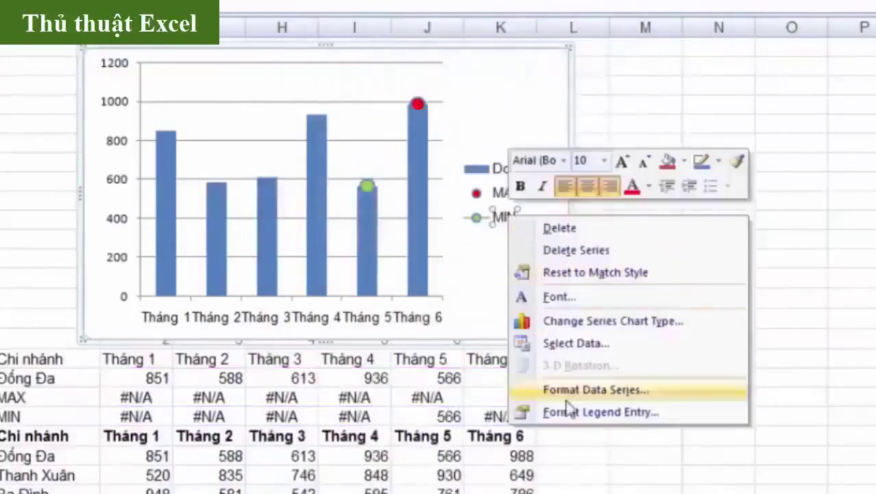
left_click(548, 410)
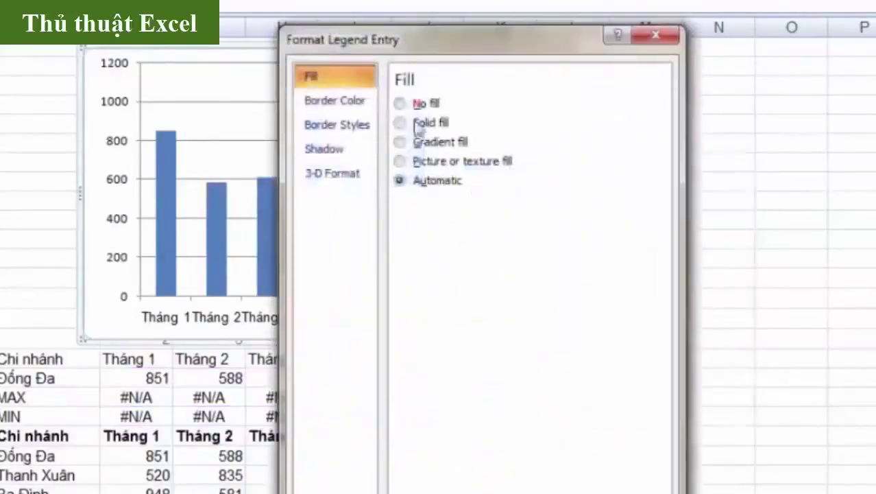
left_click(337, 101)
left_click(417, 102)
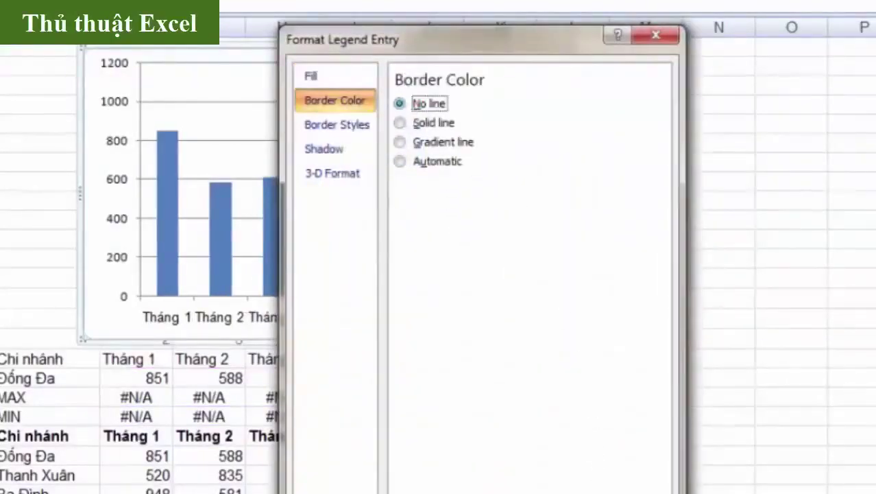
key("Escape")
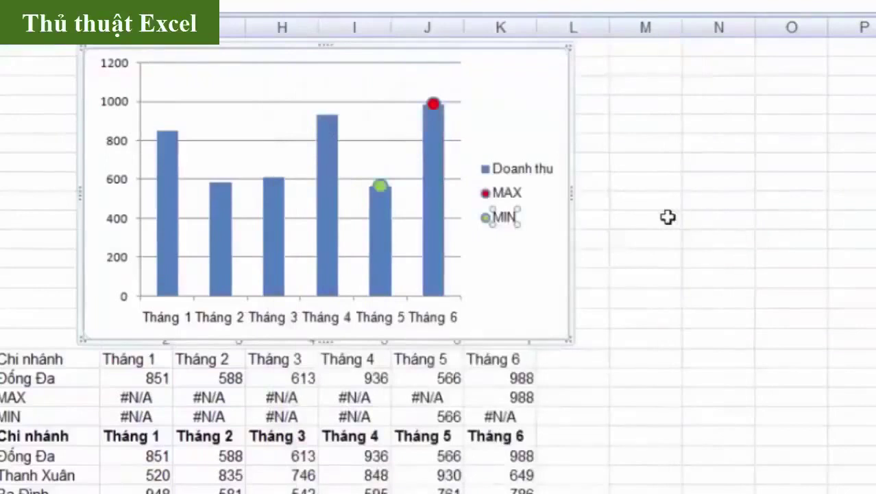
left_click(766, 316)
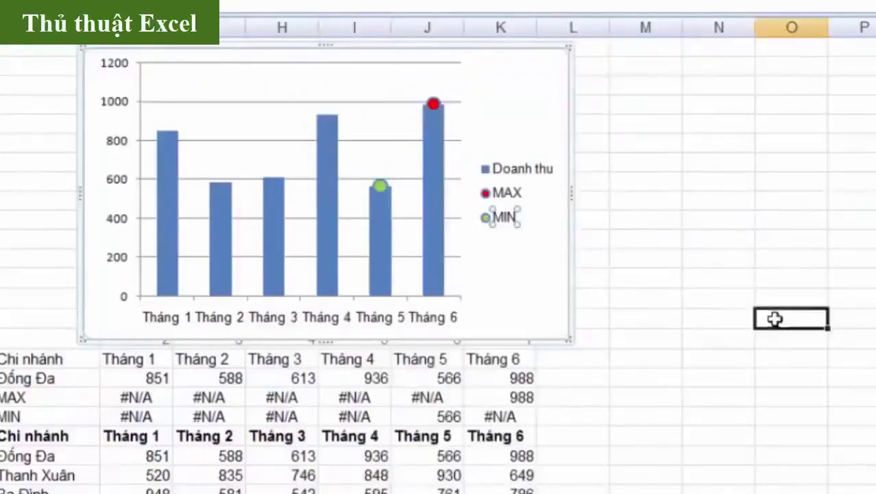
Switch the branch dropdown from Đống Đa to Cầu Giấy, then to Hoàn Kiếm.
left_click(43, 381)
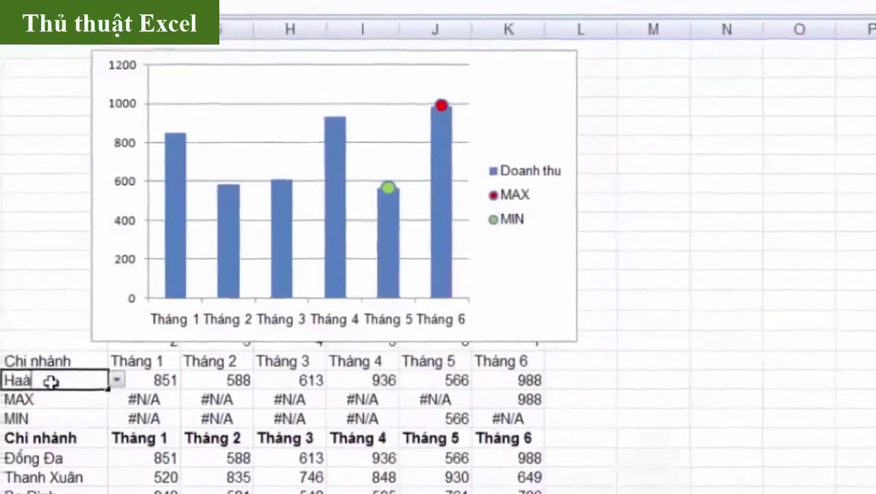
left_click(132, 388)
left_click(106, 453)
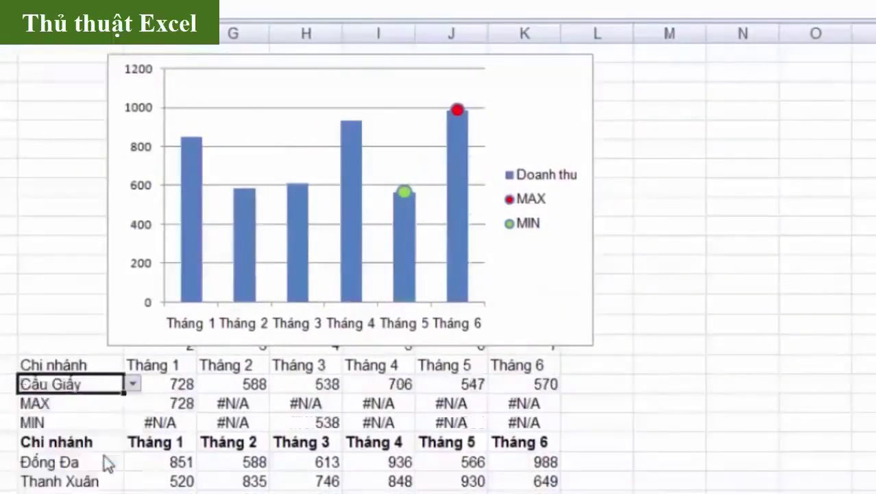
left_click(138, 389)
left_click(46, 478)
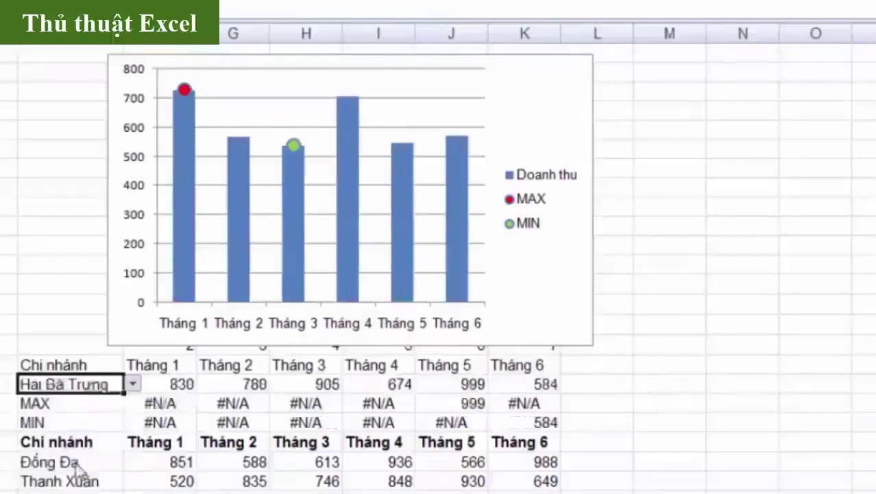